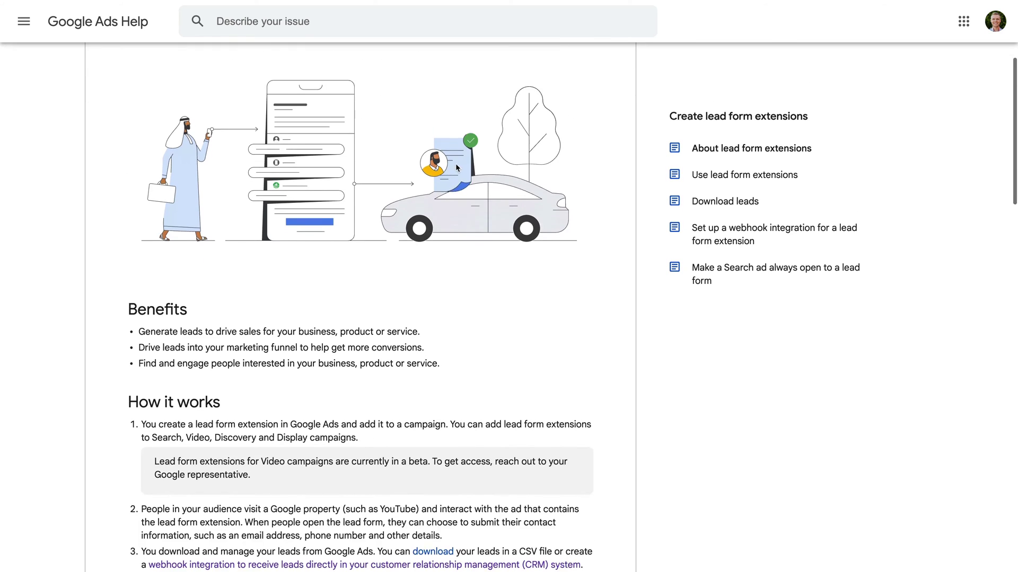
scroll(455, 163, "down", 3)
scroll(455, 163, "down", 3)
scroll(455, 163, "down", 2)
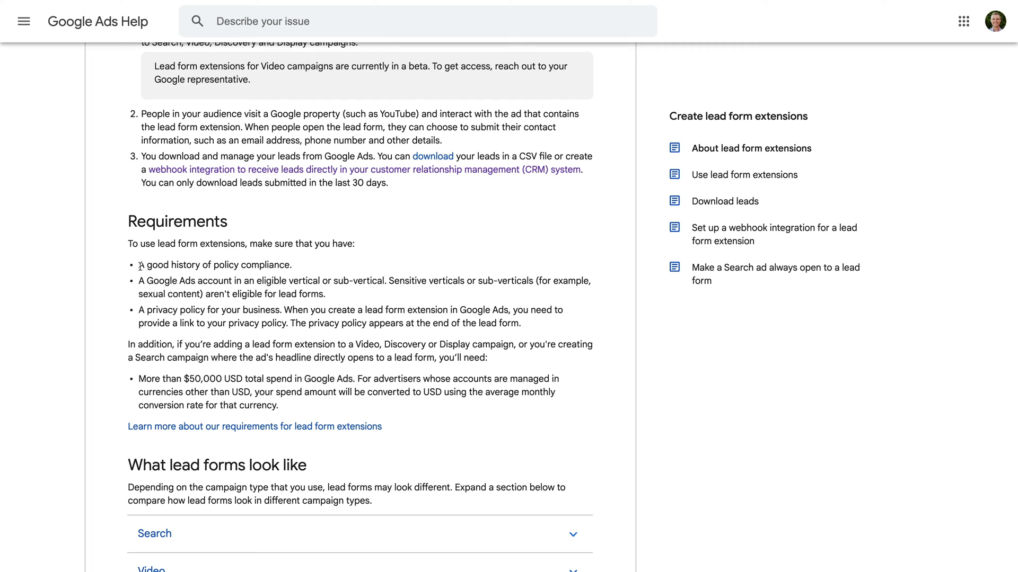
Highlight the policy compliance, eligible account and privacy policy requirements in the Help article
left_click_drag(139, 266, 299, 267)
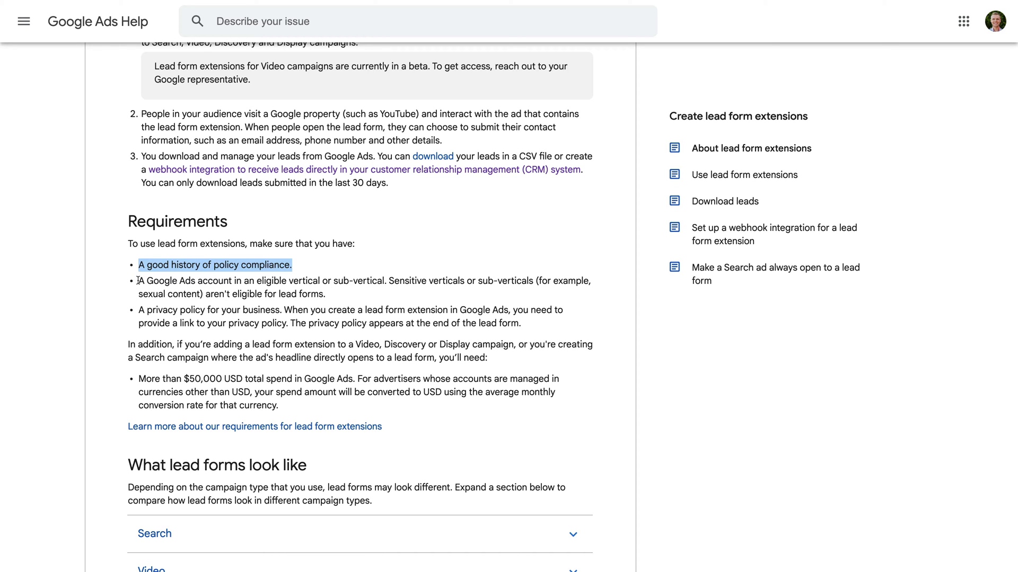
left_click_drag(137, 281, 326, 294)
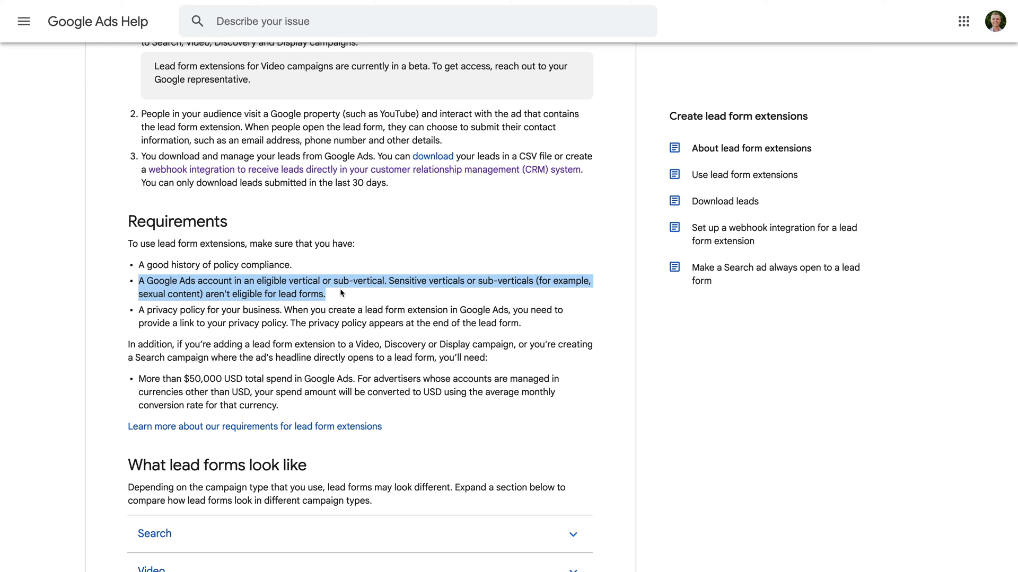
left_click(145, 310)
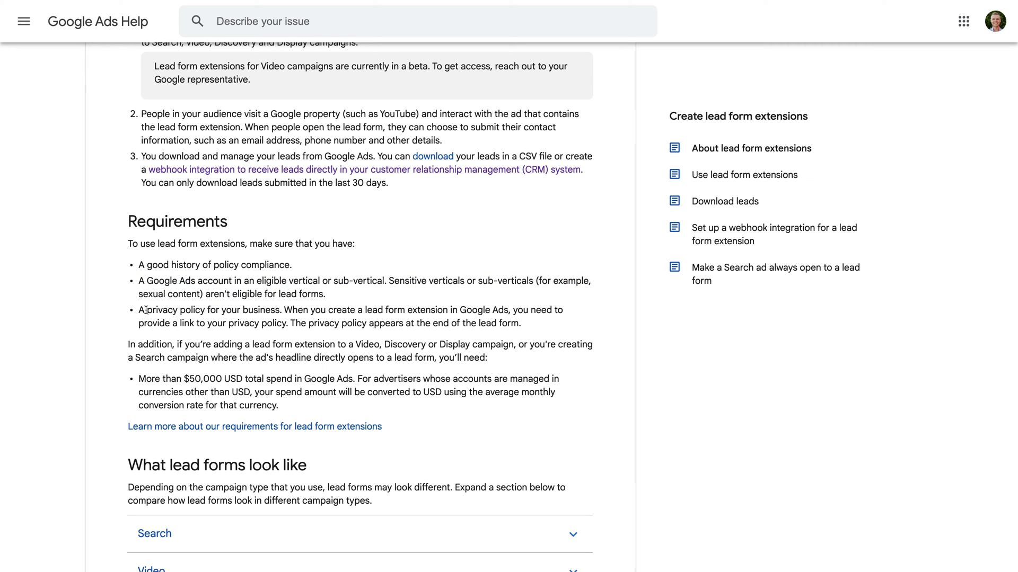
left_click_drag(139, 310, 285, 310)
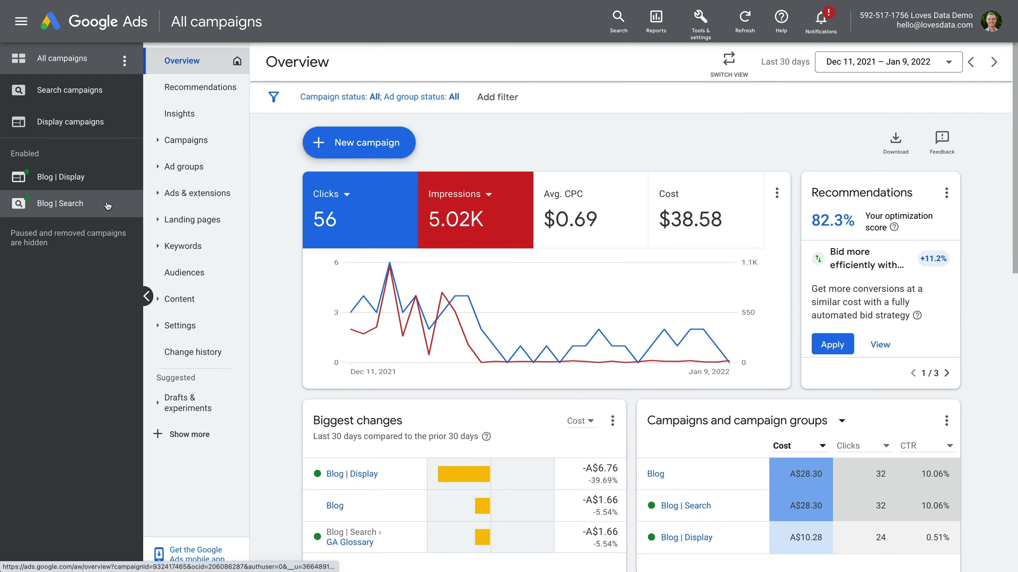
On the Blog | Search campaign's Extensions page, bring up the list of extension types
left_click(60, 204)
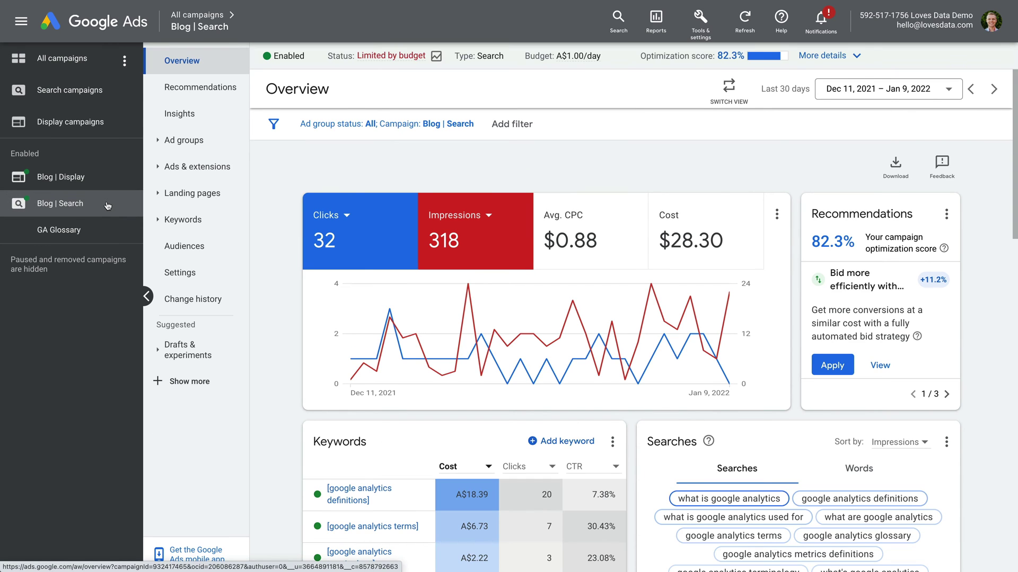
left_click(235, 172)
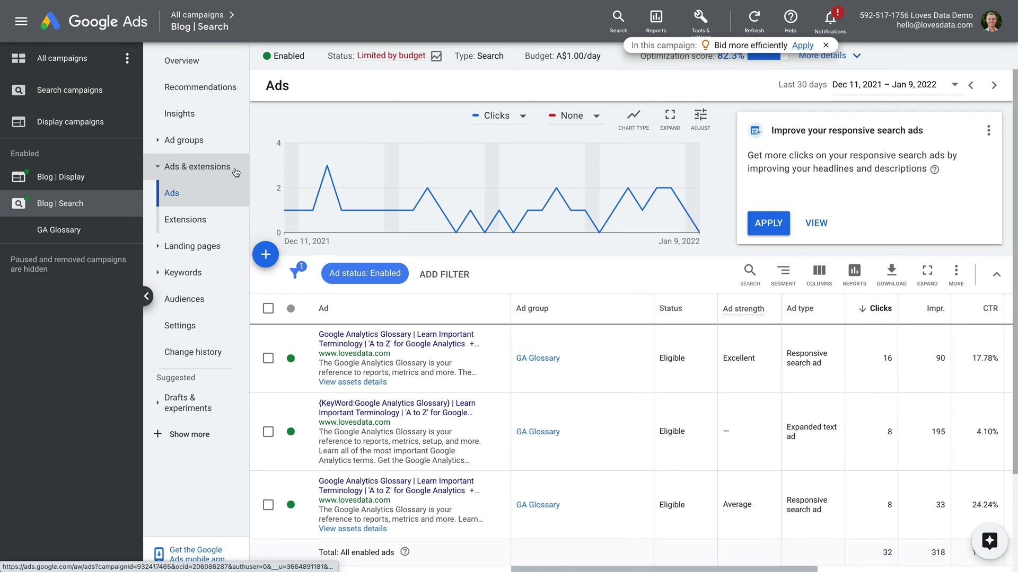
left_click(216, 222)
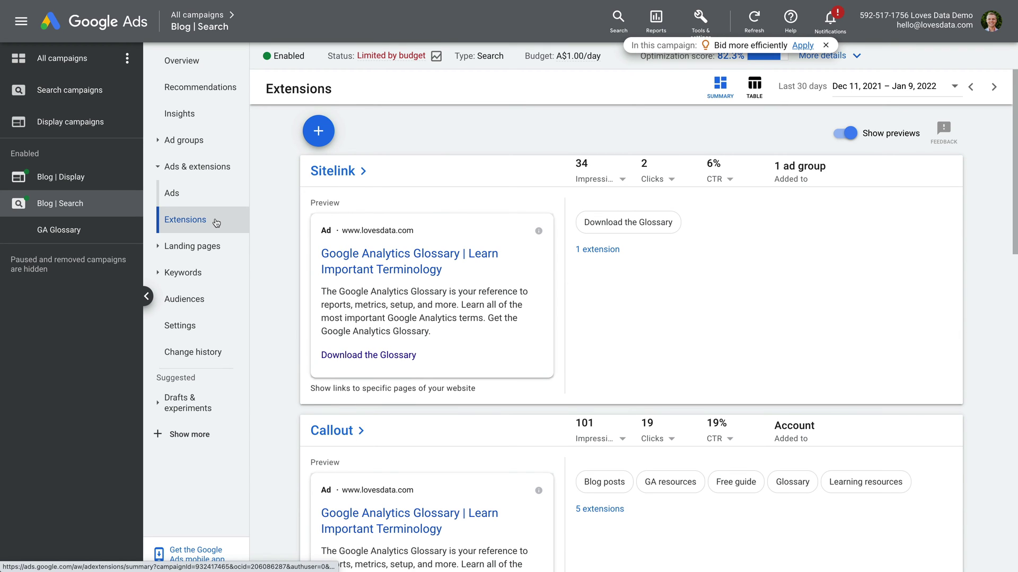
left_click(319, 131)
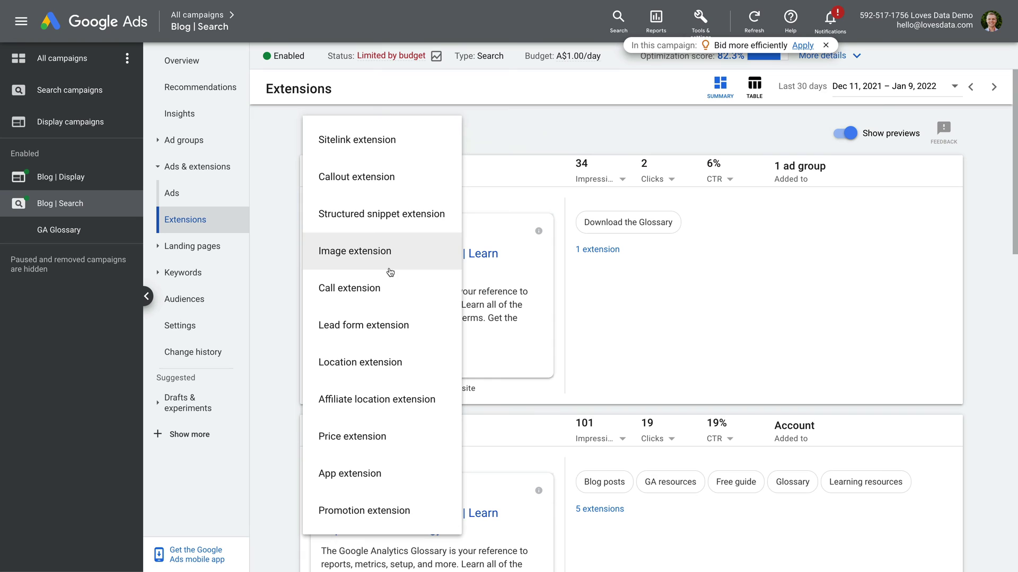
Create a lead form with headline 'Download the Glossary', business name Loves Data, and a glossary description
left_click(427, 329)
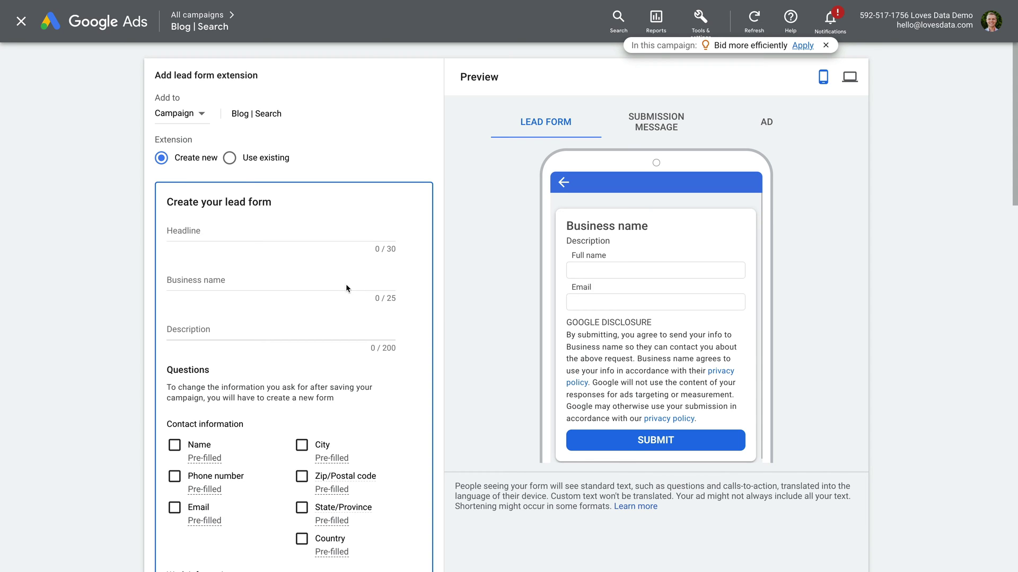
left_click(282, 233)
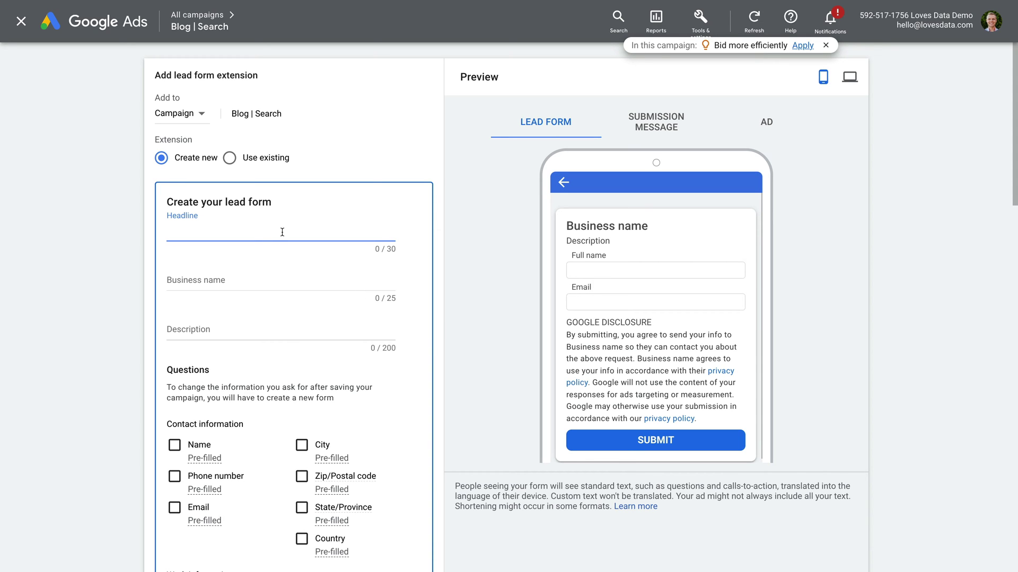
type("Download the ")
type("Glossary")
left_click(280, 283)
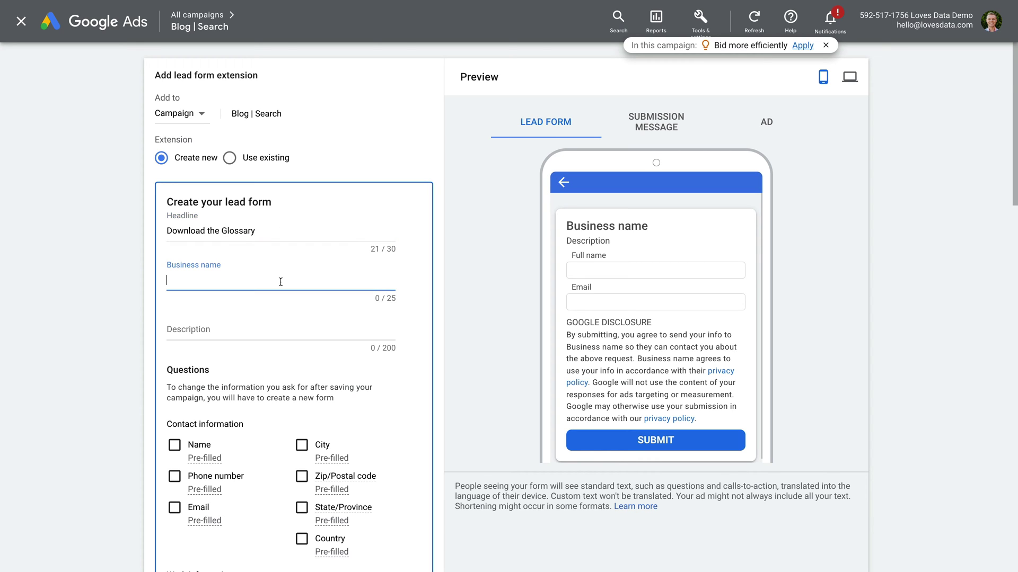
type("Loves Data")
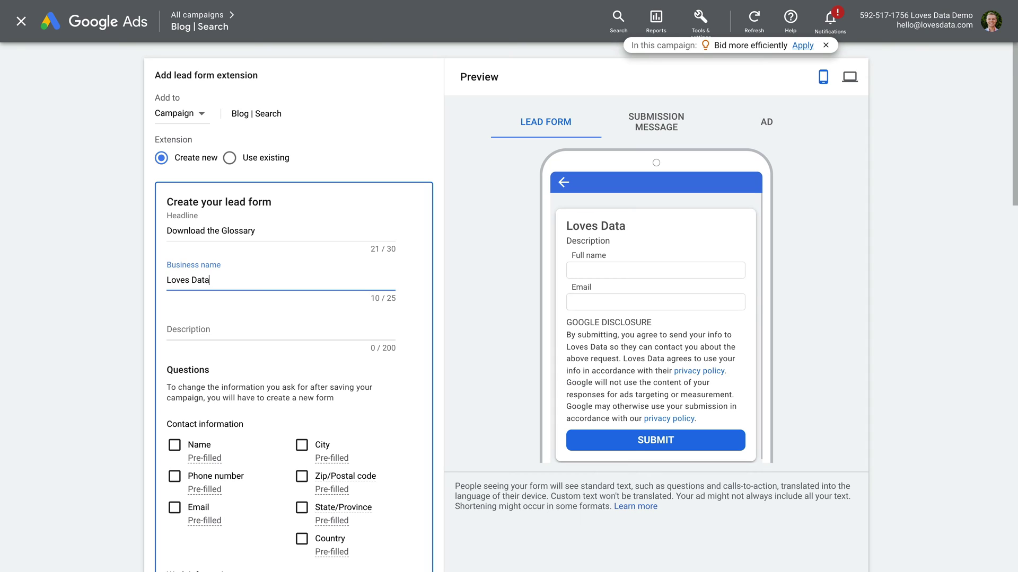
left_click(224, 332)
type("Enter your detail")
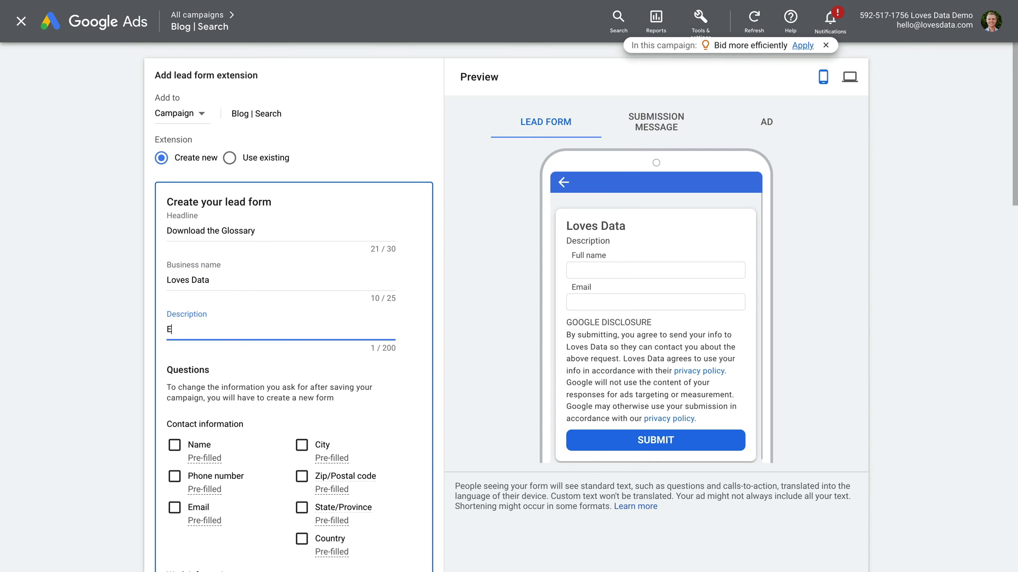
type("s to get a copy of the g")
type("lossar")
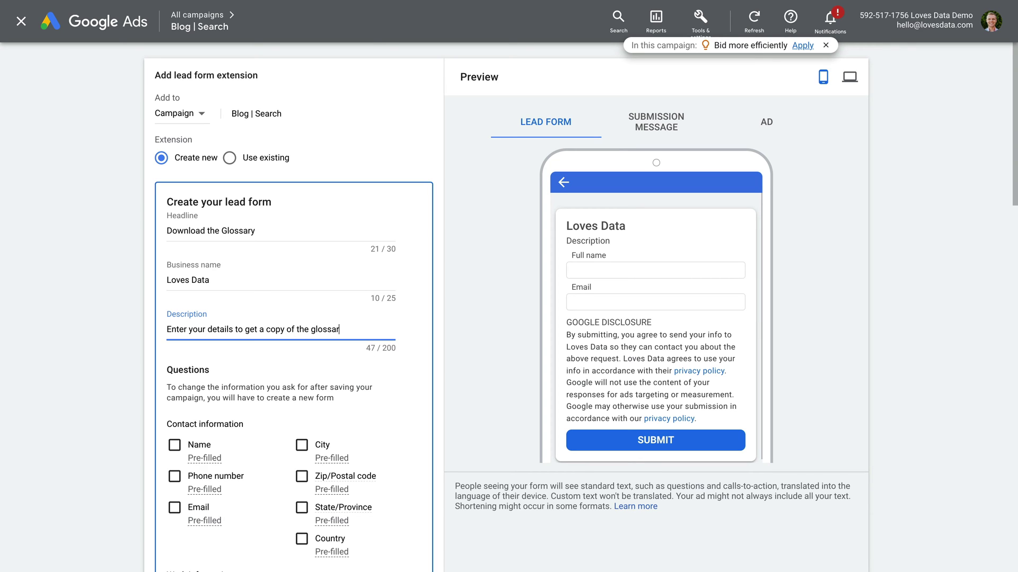
type("y. It's a")
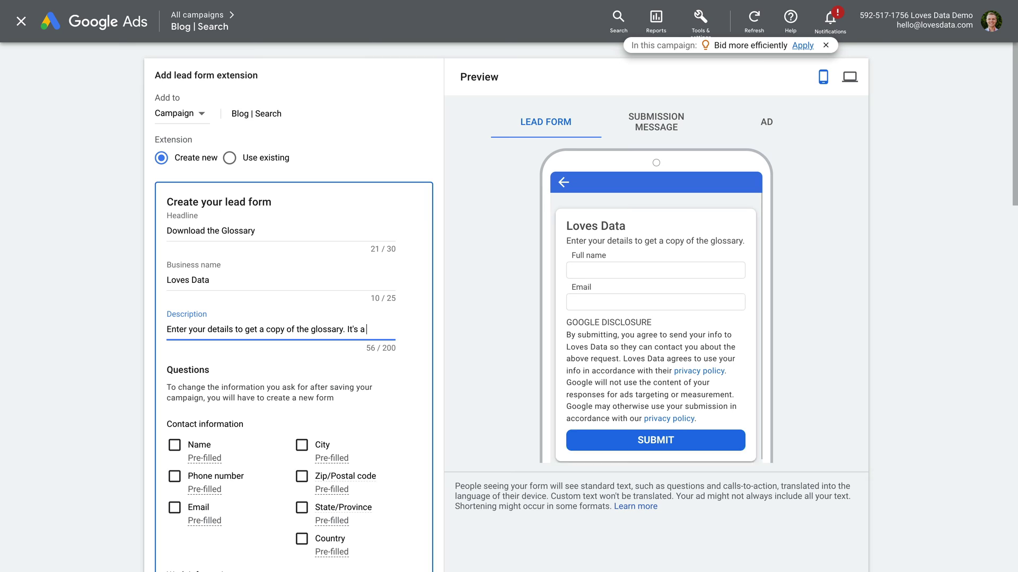
type(" useful resource")
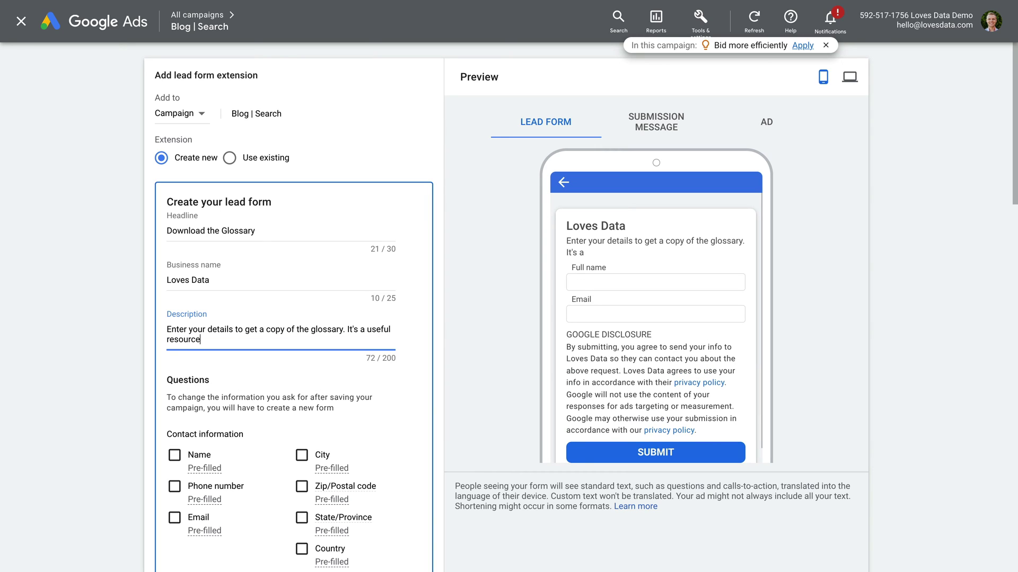
type(" to help you understand import")
type("ant ter")
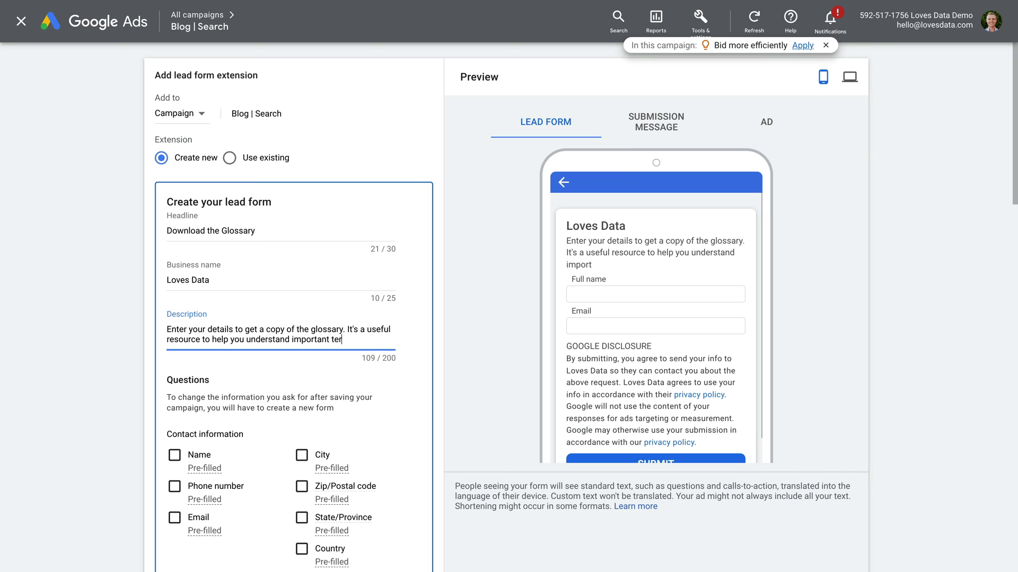
type("minology.")
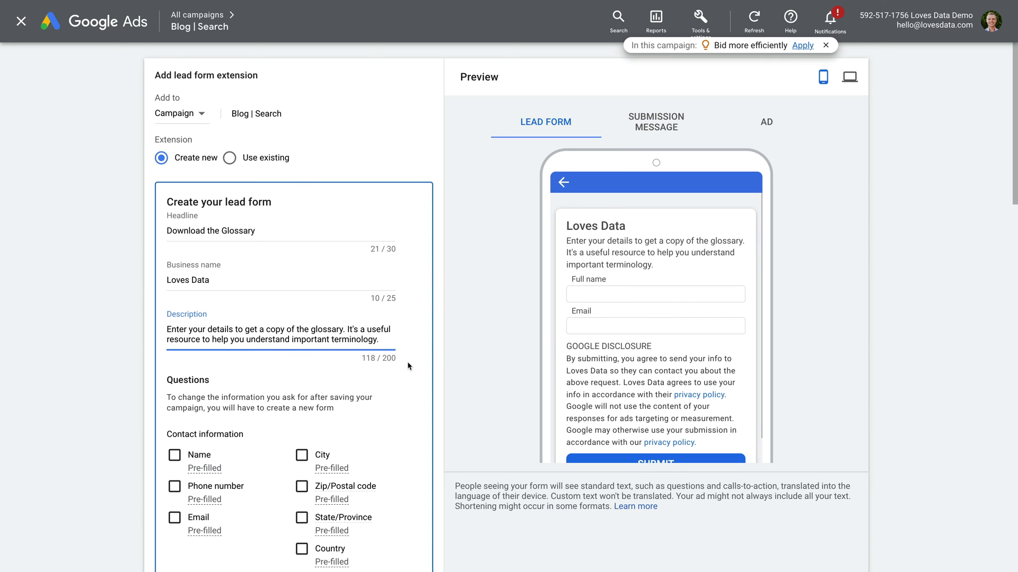
scroll(407, 362, "down", 4)
scroll(407, 362, "down", 4)
scroll(407, 366, "down", 1)
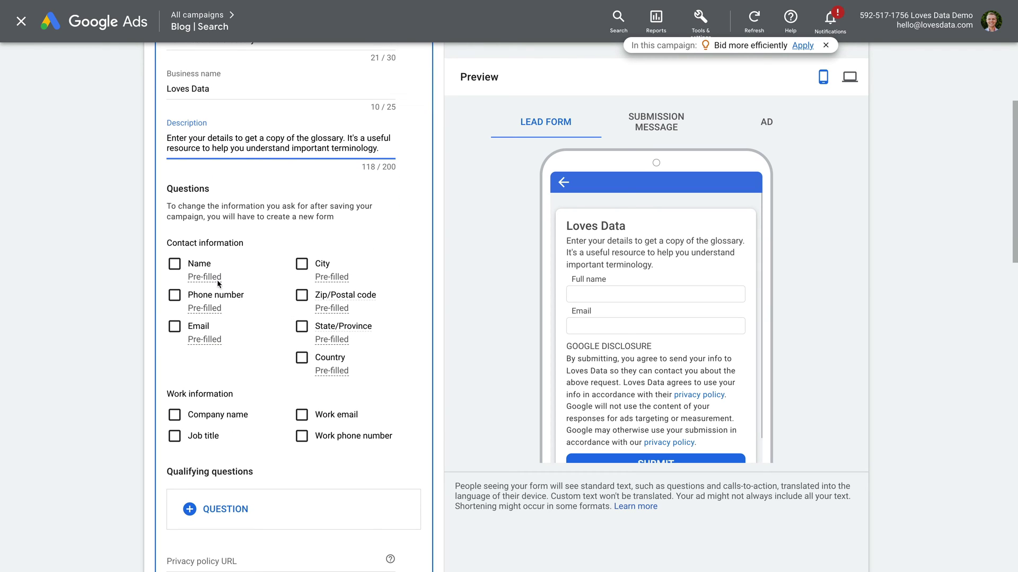
Add Name (first and last name separately) and Email as contact information questions
left_click(175, 263)
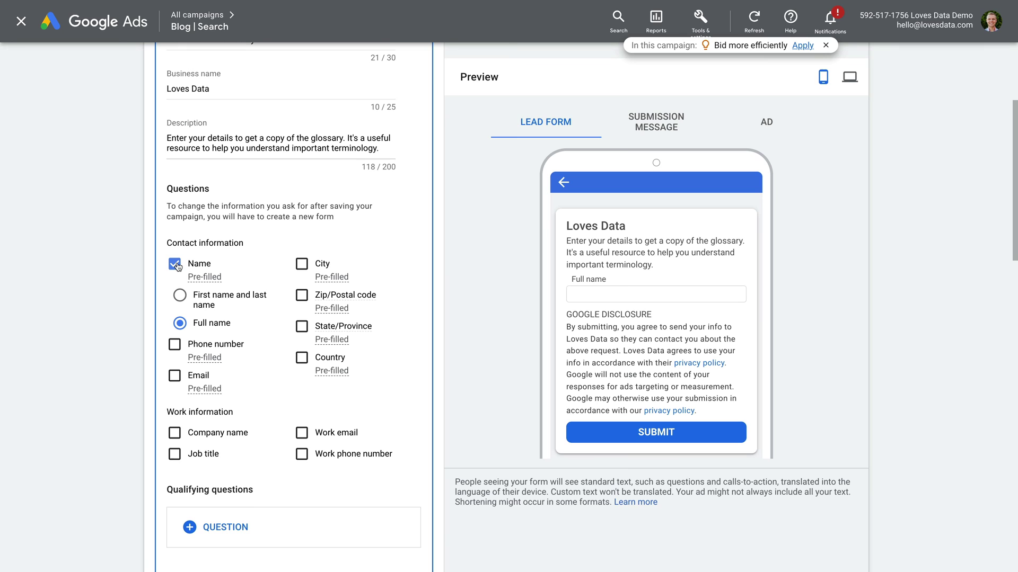
left_click(180, 295)
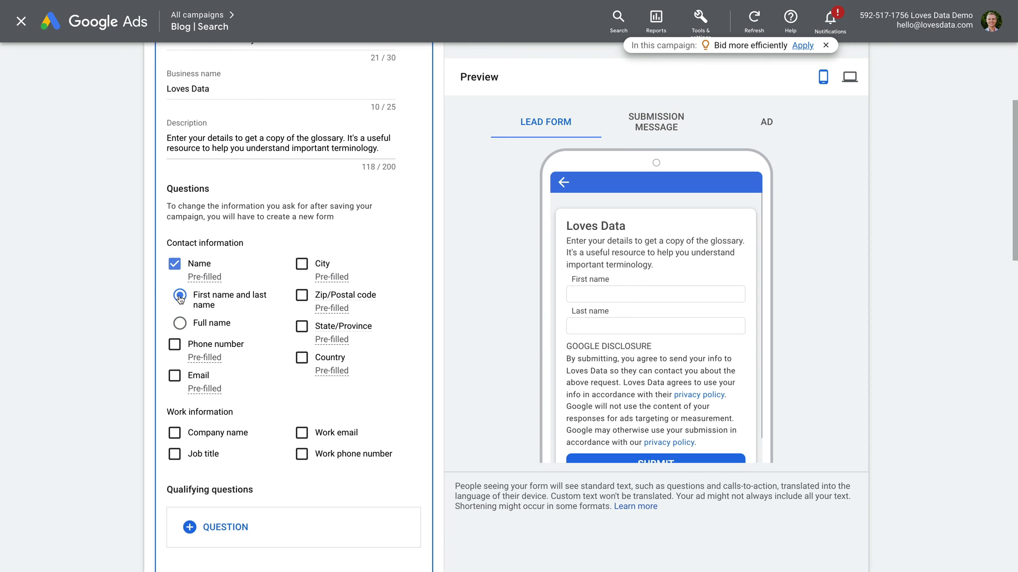
left_click(174, 376)
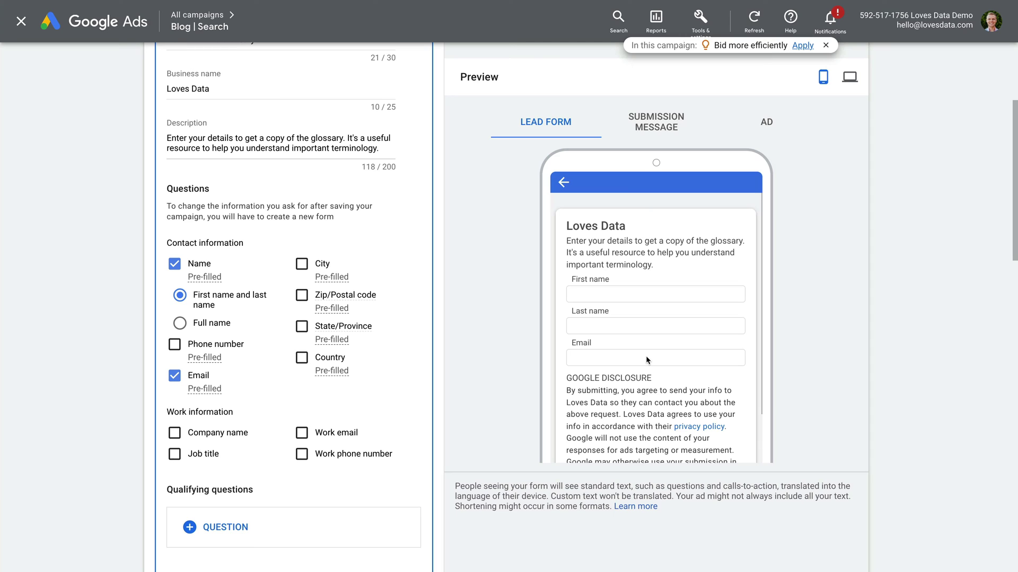
scroll(381, 355, "down", 3)
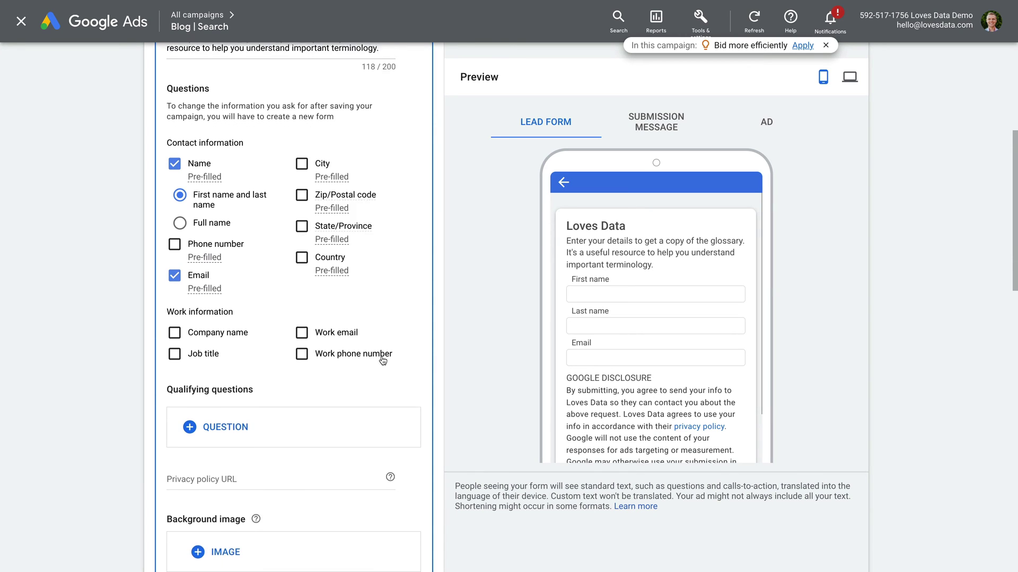
scroll(381, 356, "down", 1)
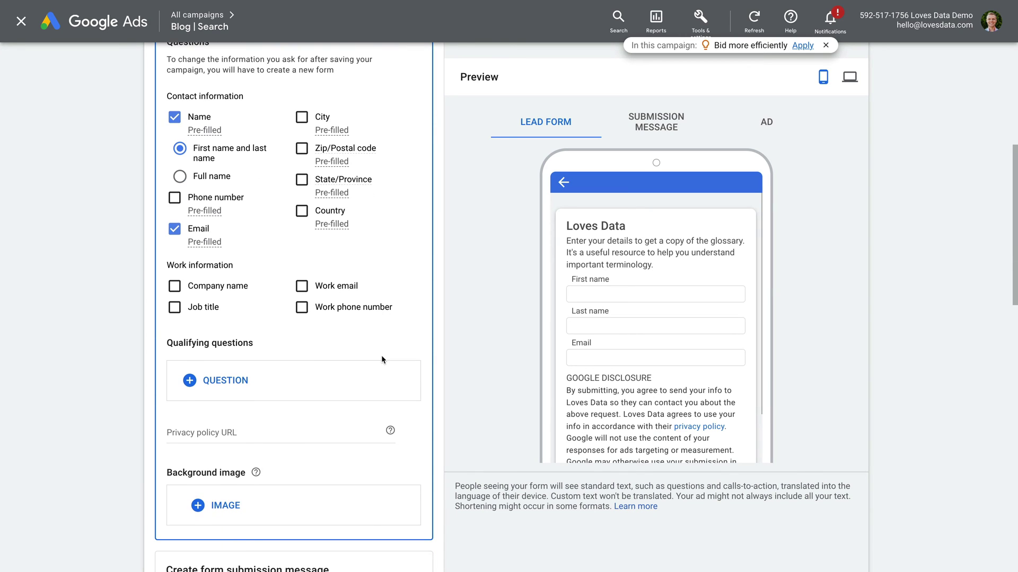
left_click(226, 382)
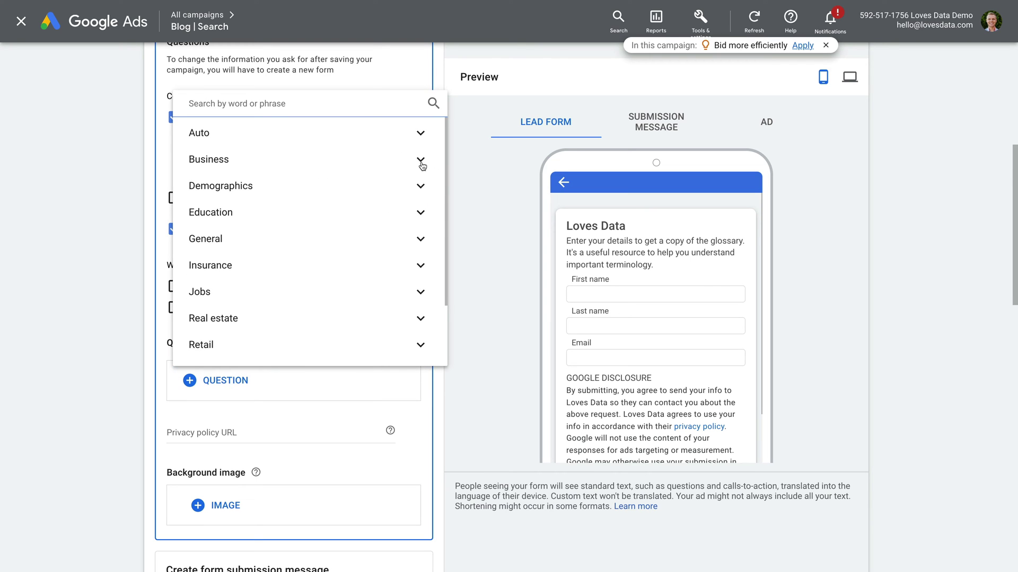
left_click(421, 160)
left_click(321, 186)
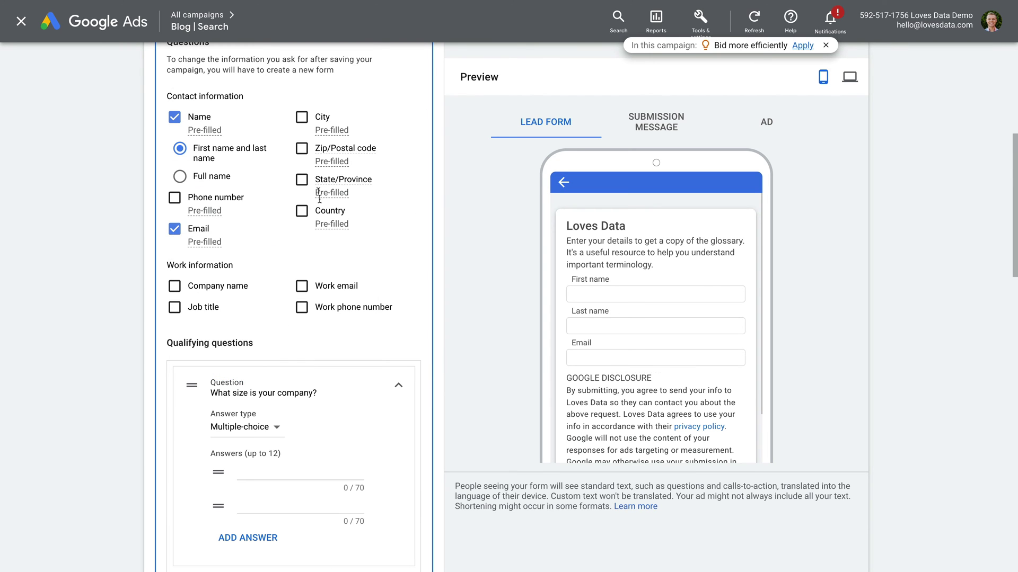
scroll(374, 355, "down", 2)
left_click(276, 327)
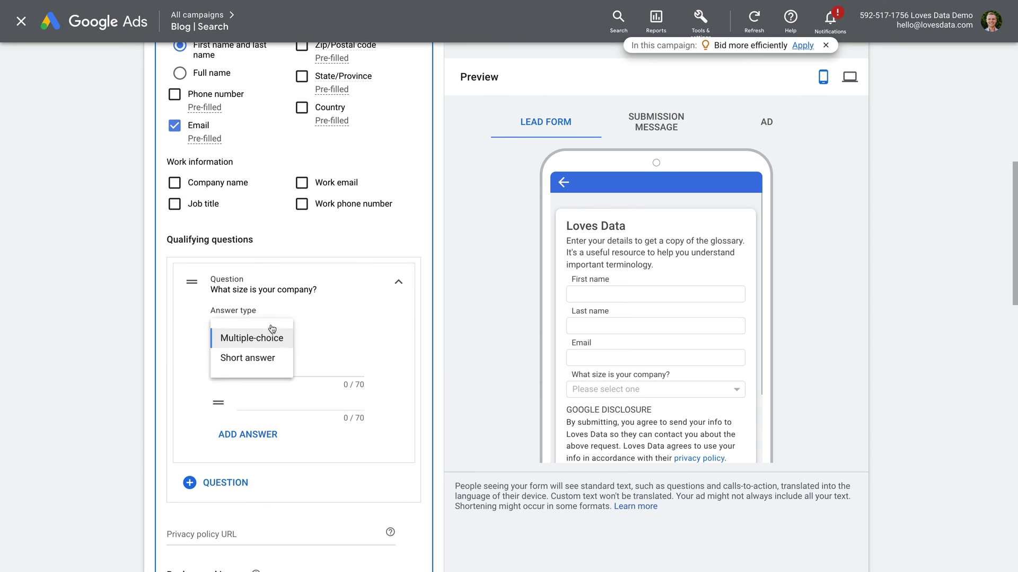
left_click(288, 360)
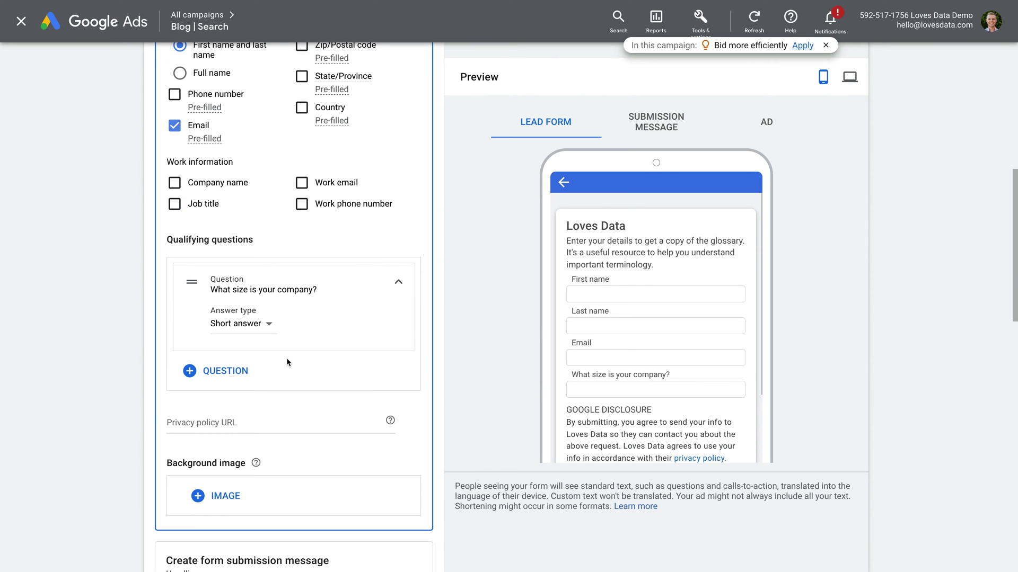
left_click(399, 285)
left_click(379, 290)
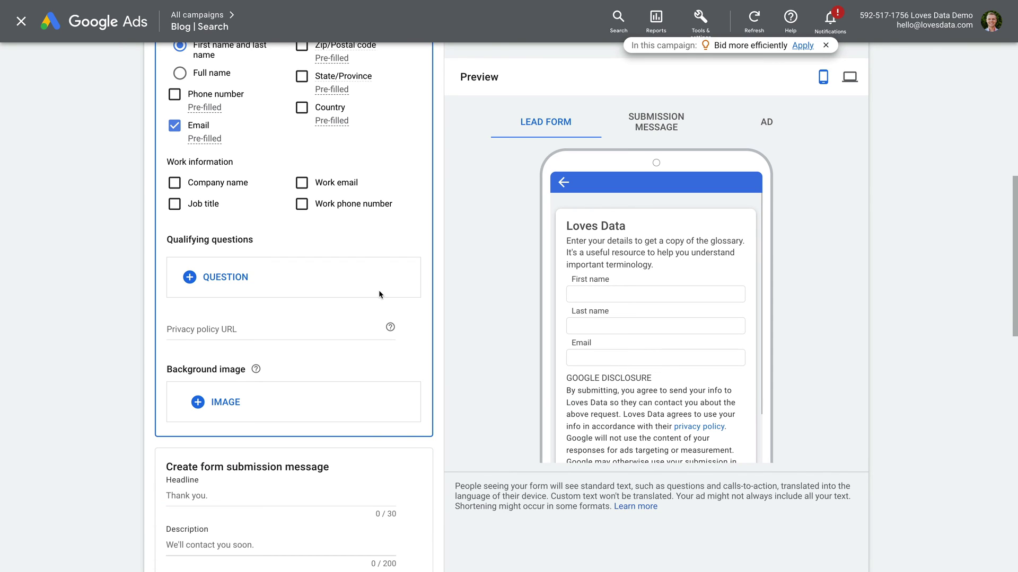
left_click(317, 326)
type("https")
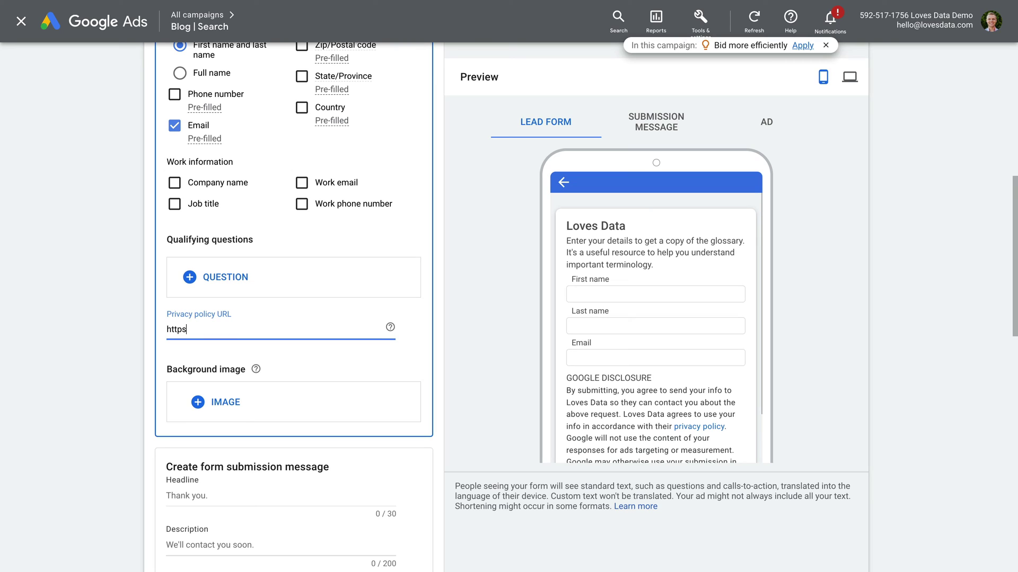
type("://www.lovesda")
type("ta.com/privacy")
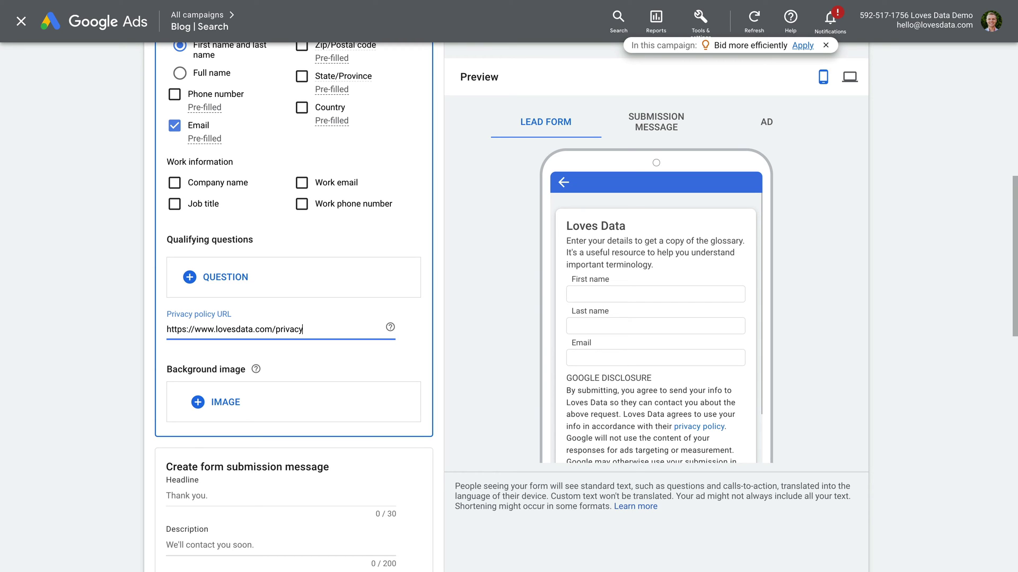
left_click(368, 359)
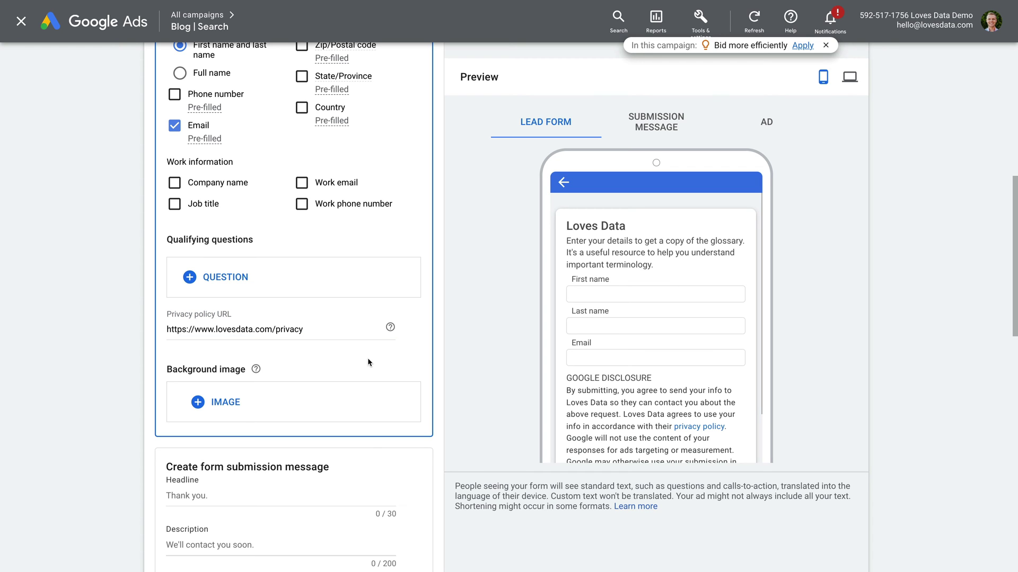
Use the recently used 1500×785 blue chart image as the form background, accepting its crop
left_click(231, 405)
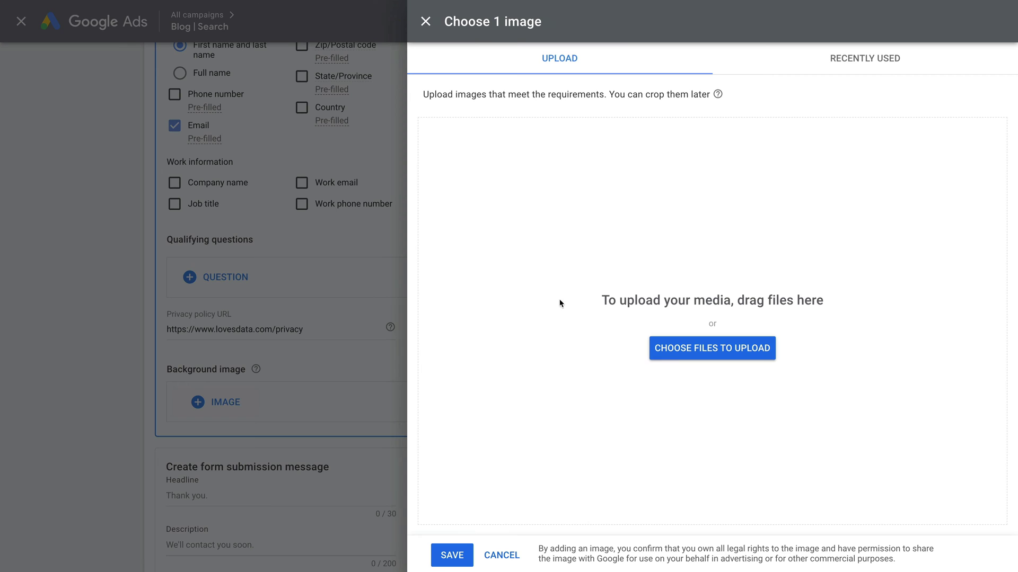
left_click(864, 63)
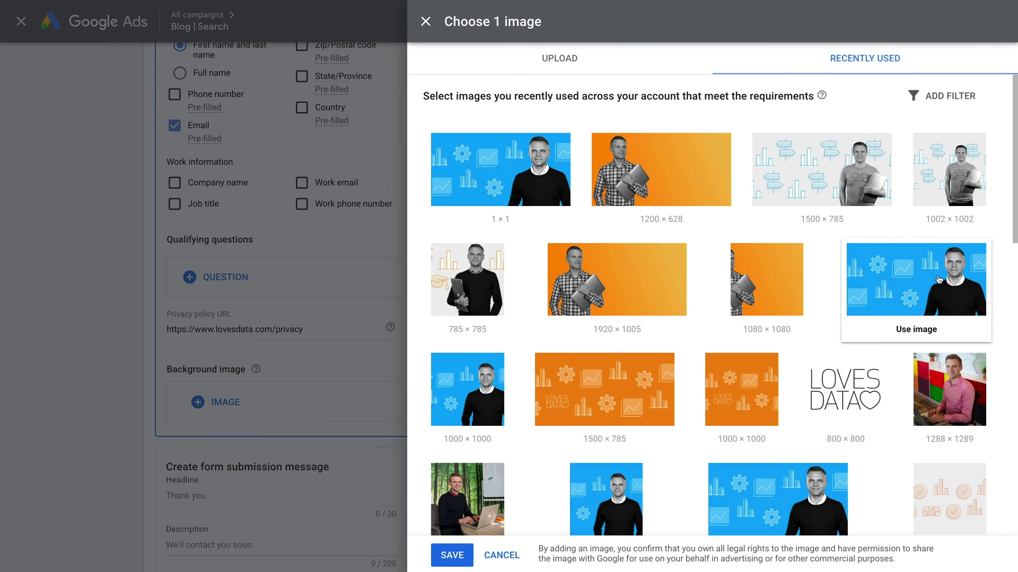
left_click(914, 278)
left_click(439, 555)
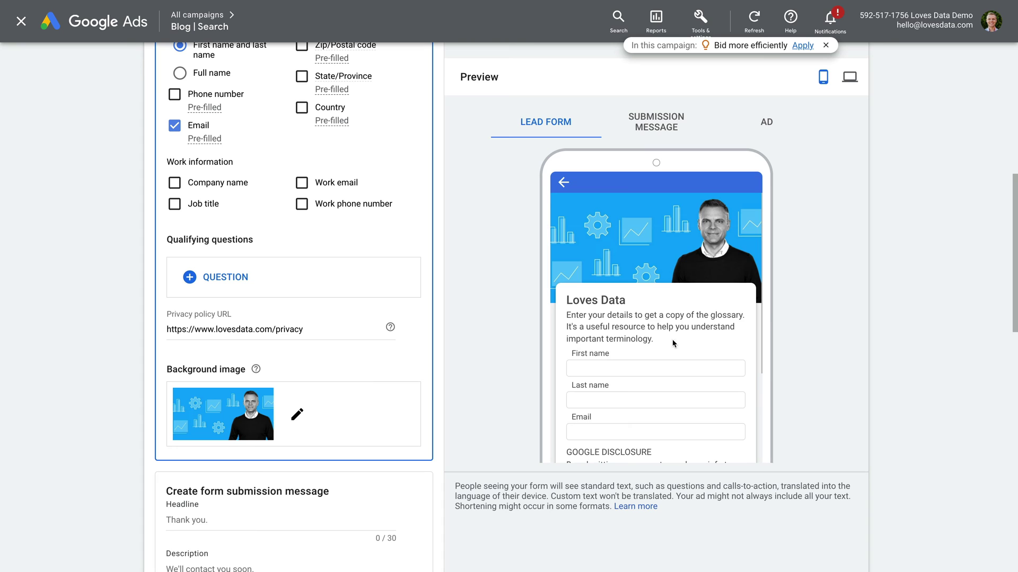
scroll(702, 327, "down", 2)
scroll(702, 327, "down", 2)
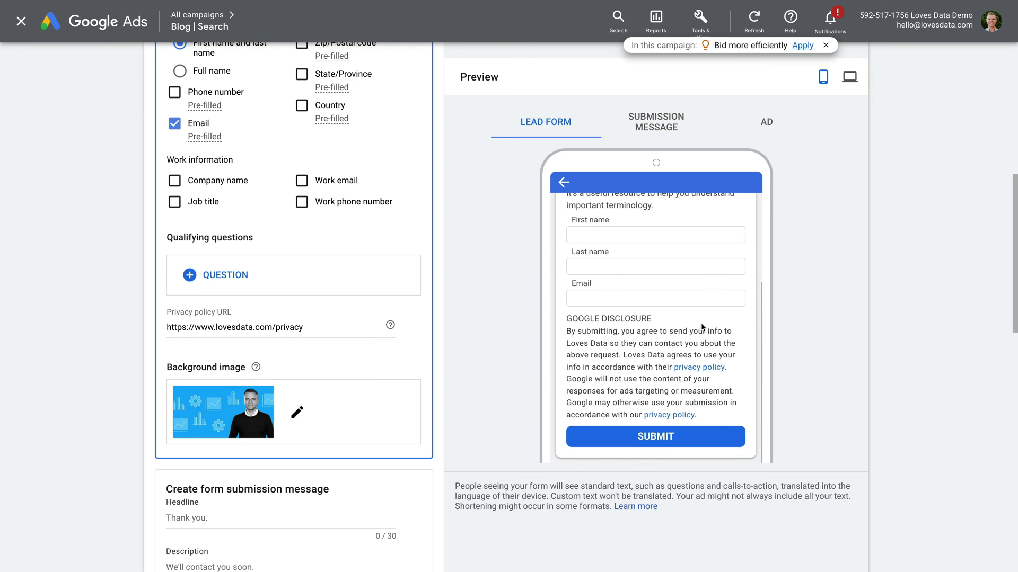
scroll(702, 327, "up", 4)
scroll(702, 327, "up", 2)
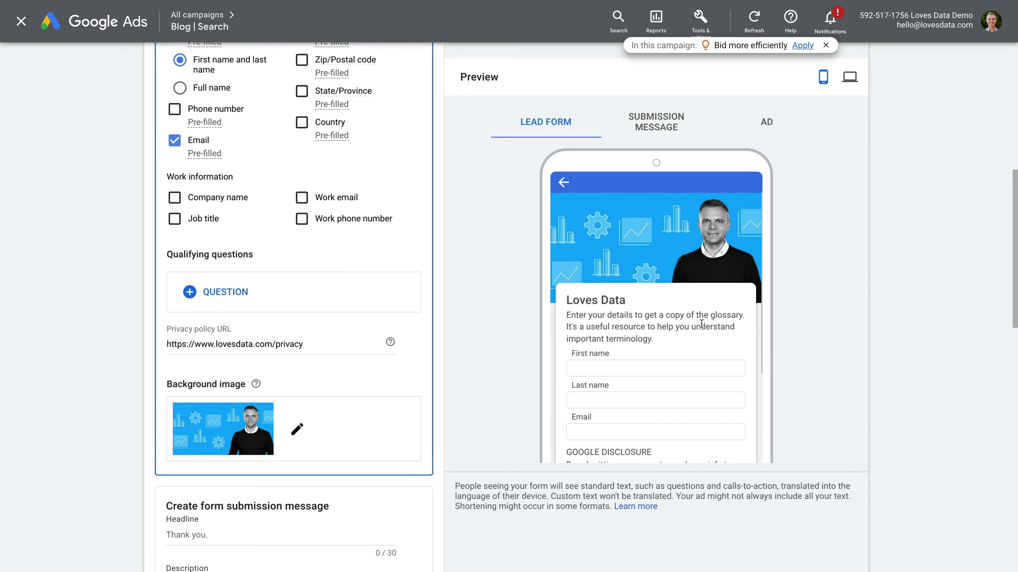
Switch the lead form preview to the desktop layout
left_click(849, 78)
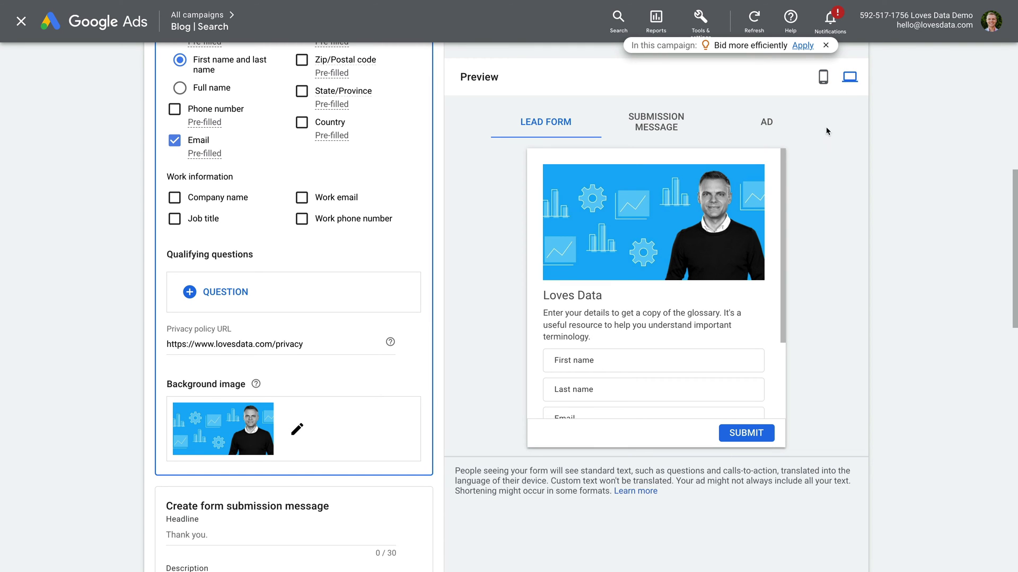
scroll(748, 272, "down", 3)
scroll(748, 272, "down", 2)
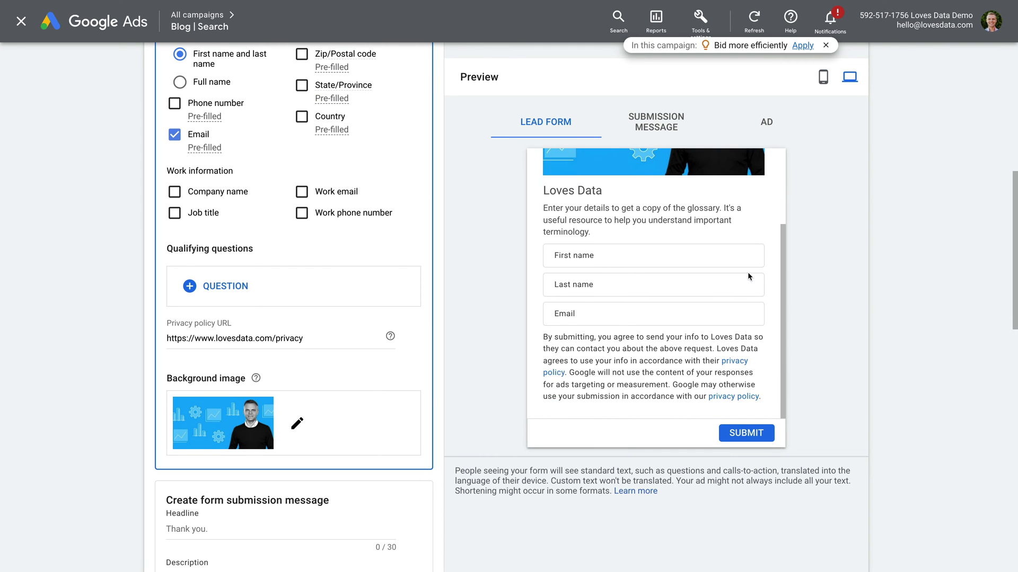
scroll(747, 275, "up", 2)
scroll(747, 276, "up", 2)
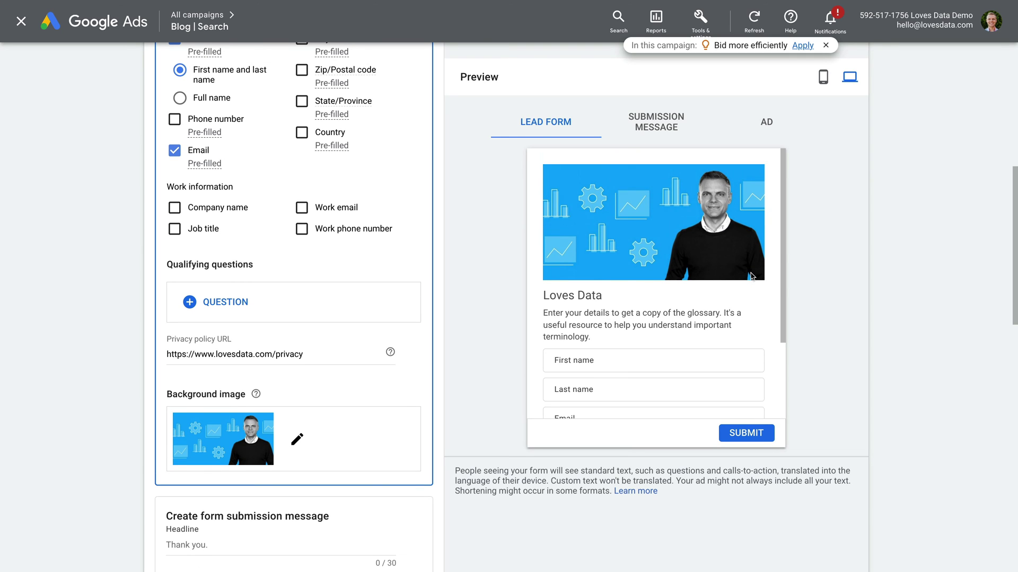
scroll(407, 344, "down", 1)
scroll(407, 344, "down", 3)
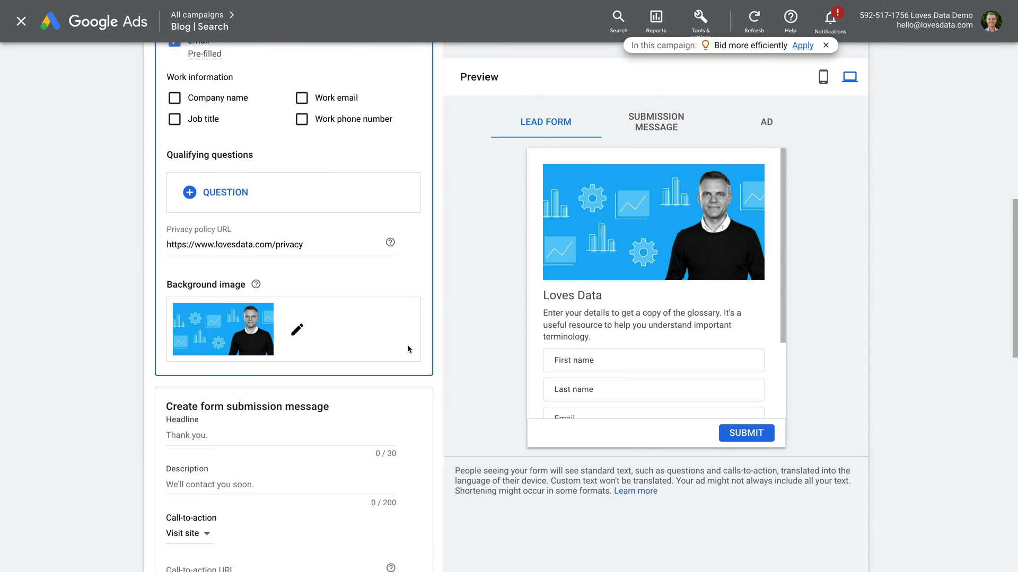
scroll(407, 344, "down", 3)
scroll(407, 345, "down", 1)
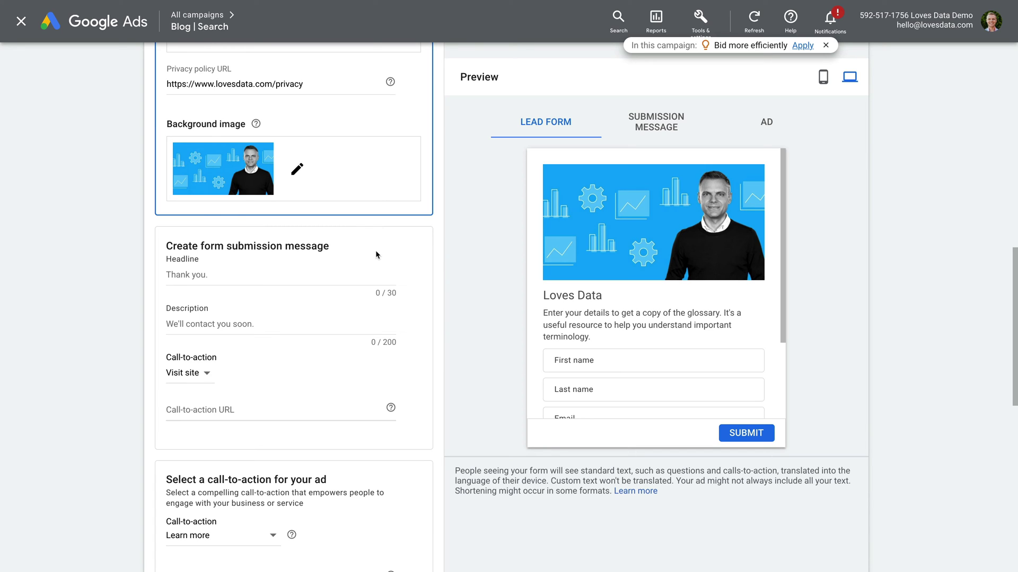
Give the submission message headline 'Thank You' and a description promising to email the glossary
left_click(339, 250)
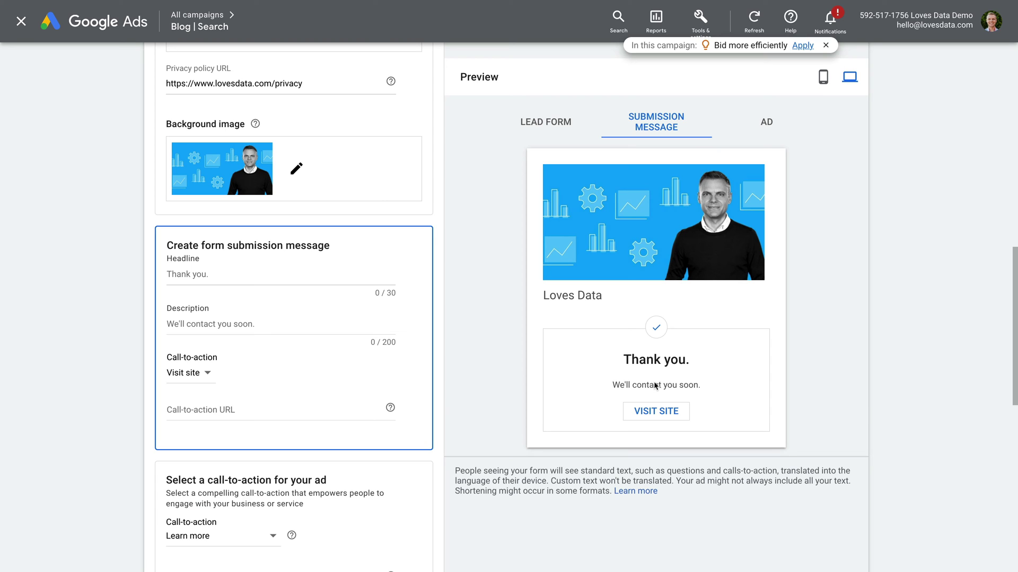
left_click(176, 274)
type("Thank You")
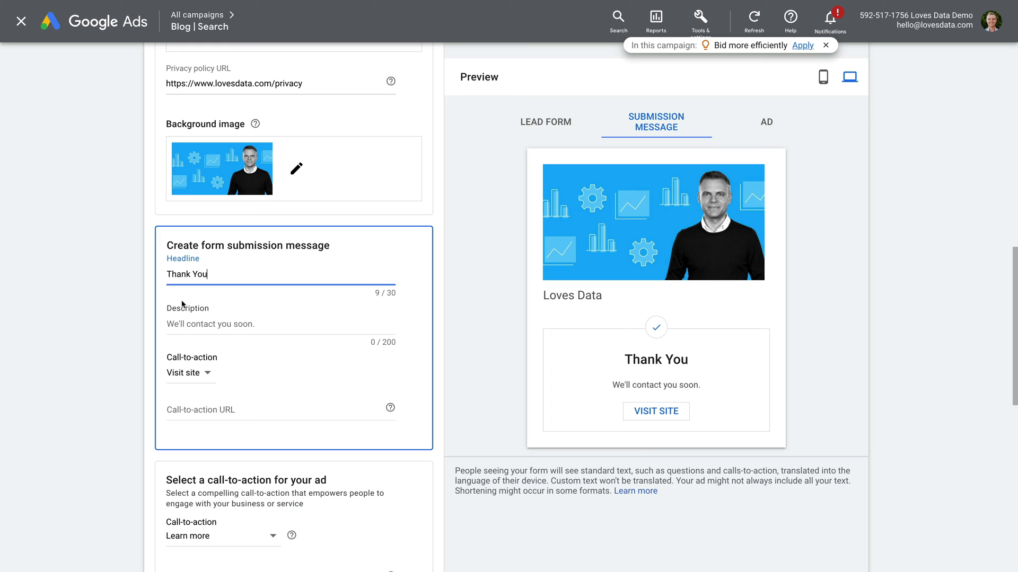
left_click(192, 325)
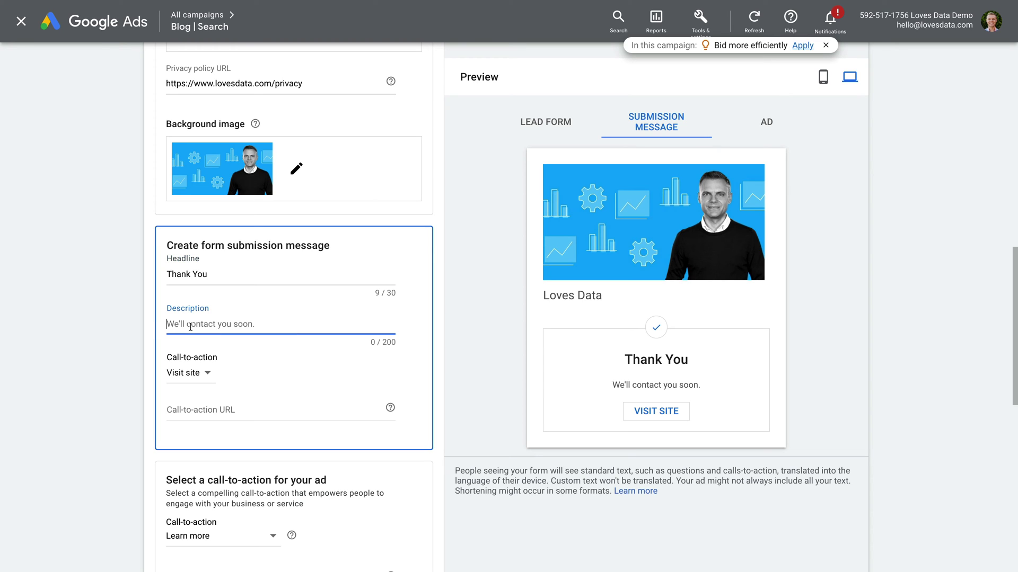
type("We've rece")
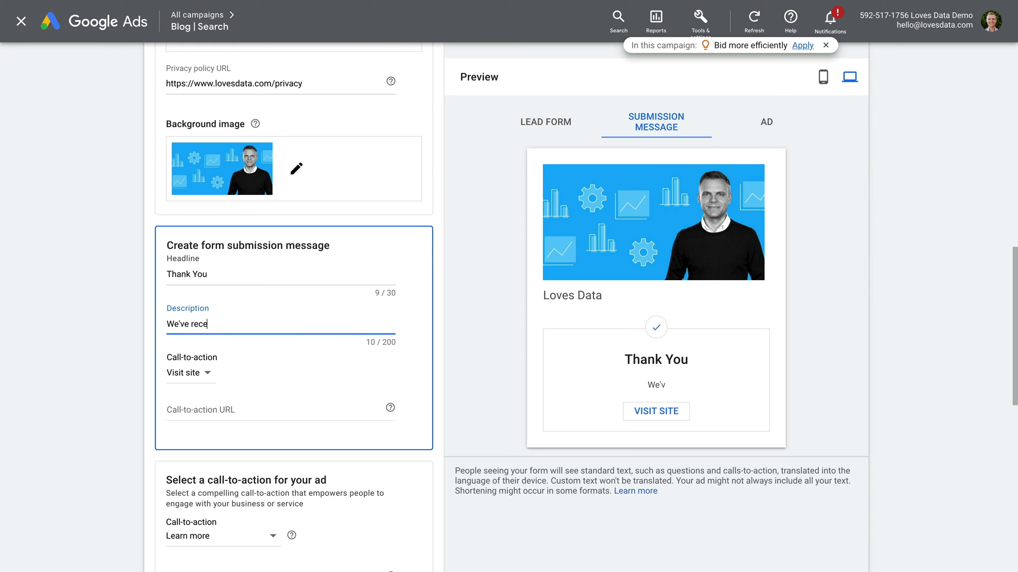
type("ived your details and we wi")
type("ll email you the")
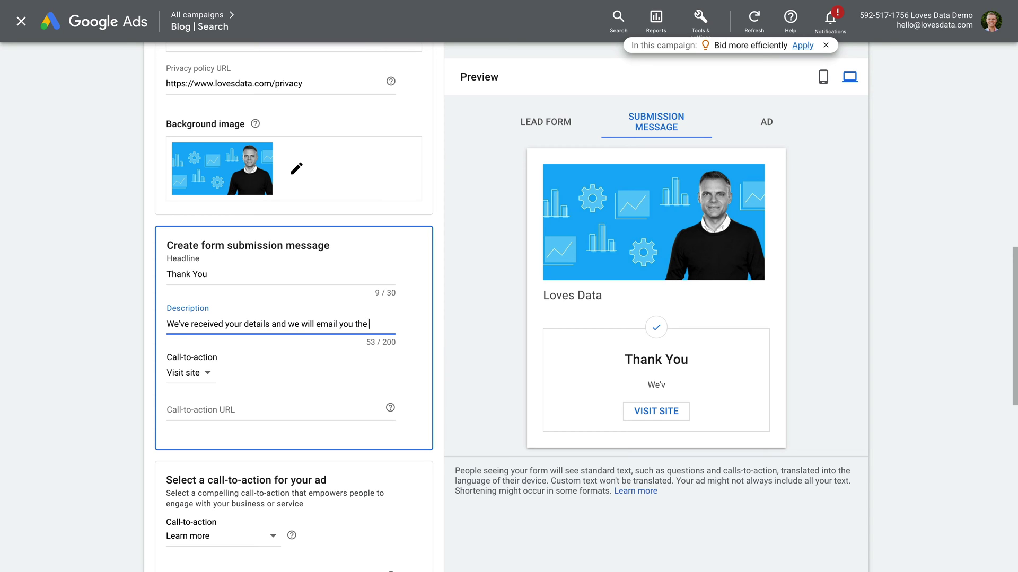
type(" glossary in a moment.")
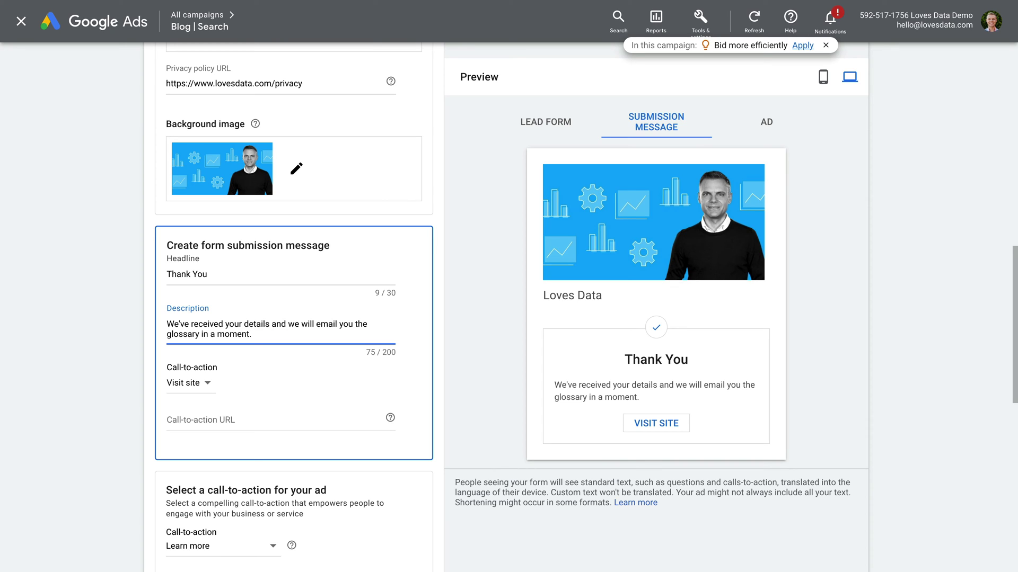
left_click(403, 373)
left_click(207, 384)
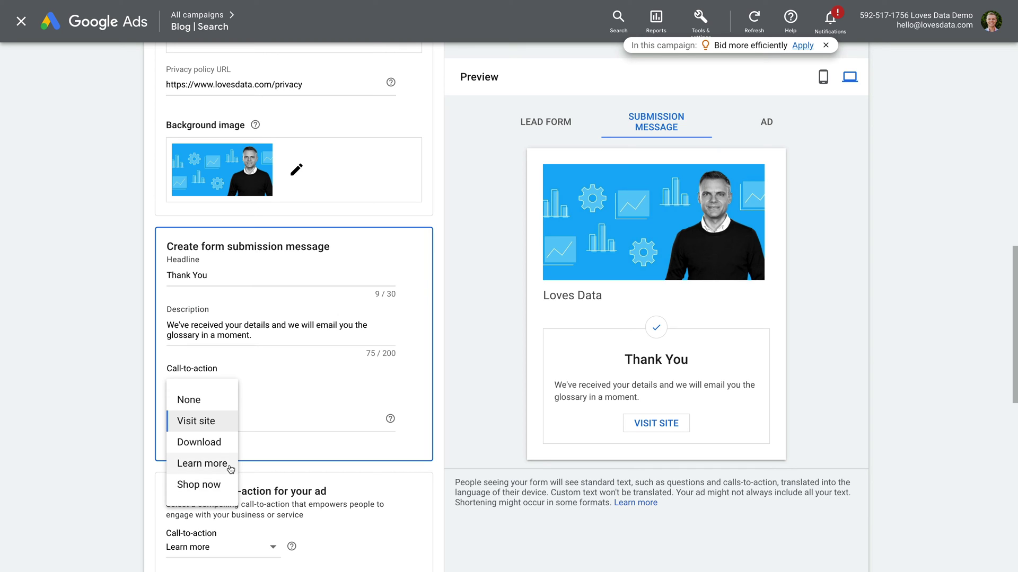
left_click(203, 464)
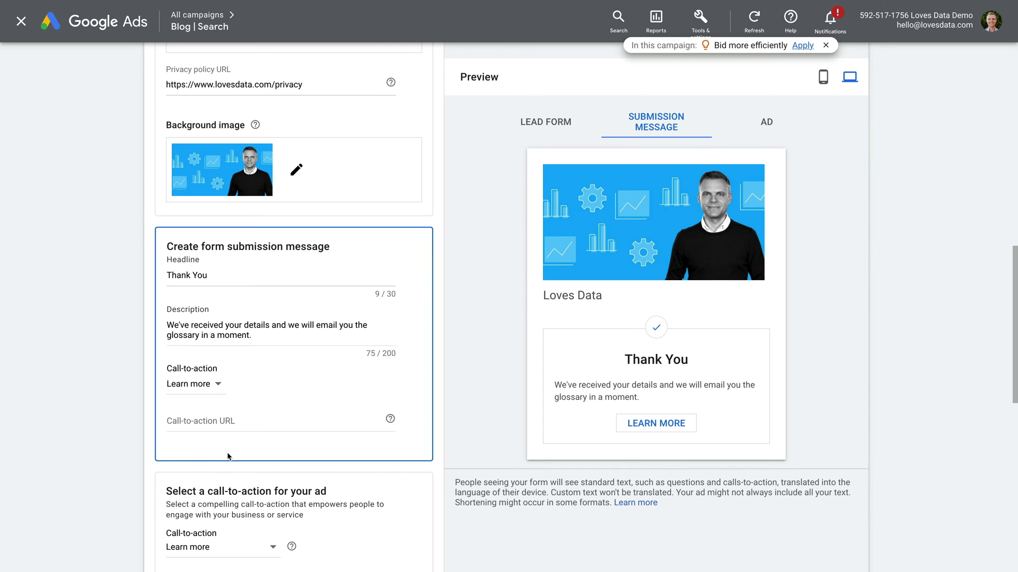
left_click(229, 421)
type("https")
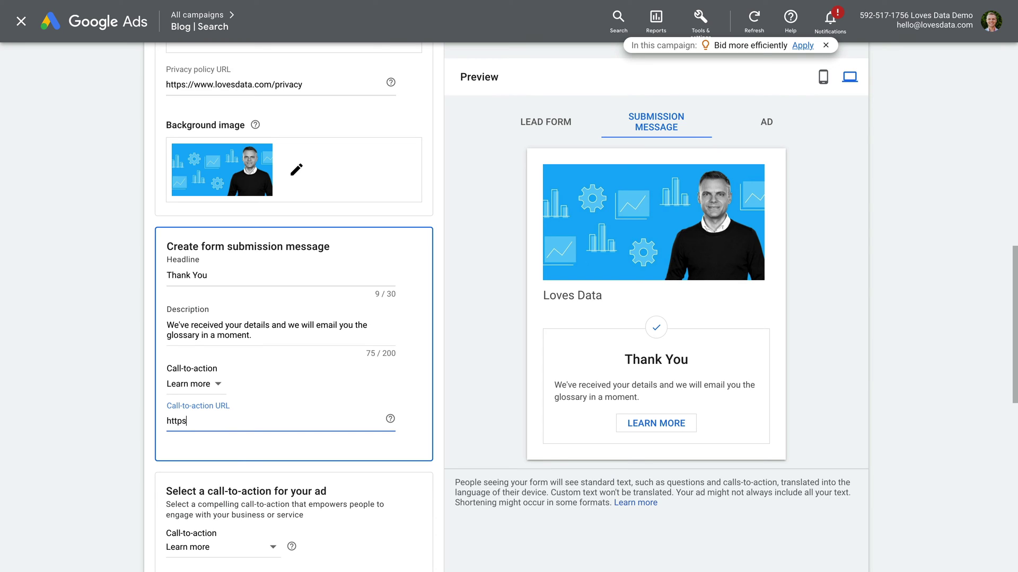
type("://www.love")
type("sdata.com/blog/google")
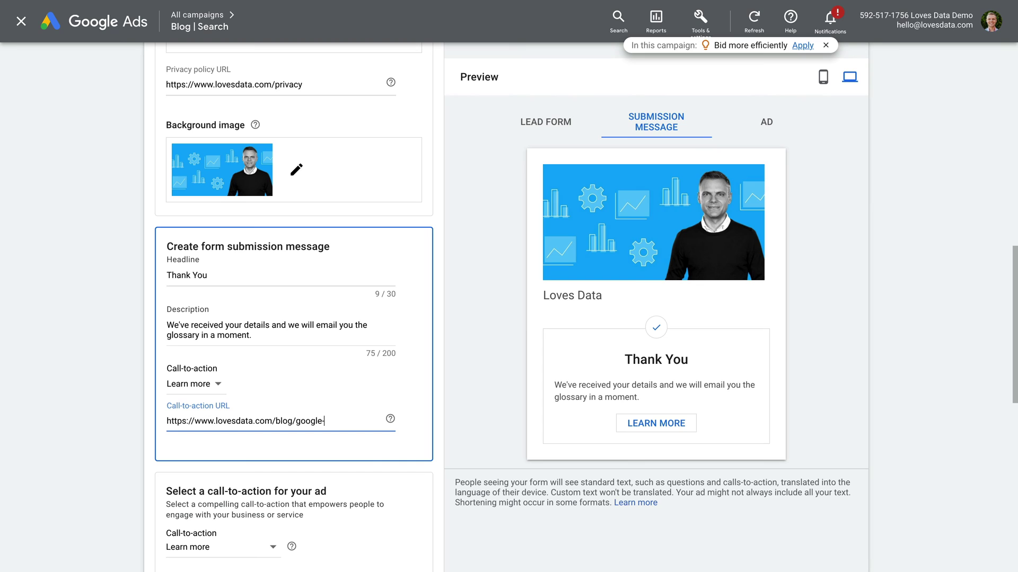
type("-analytics-glossary")
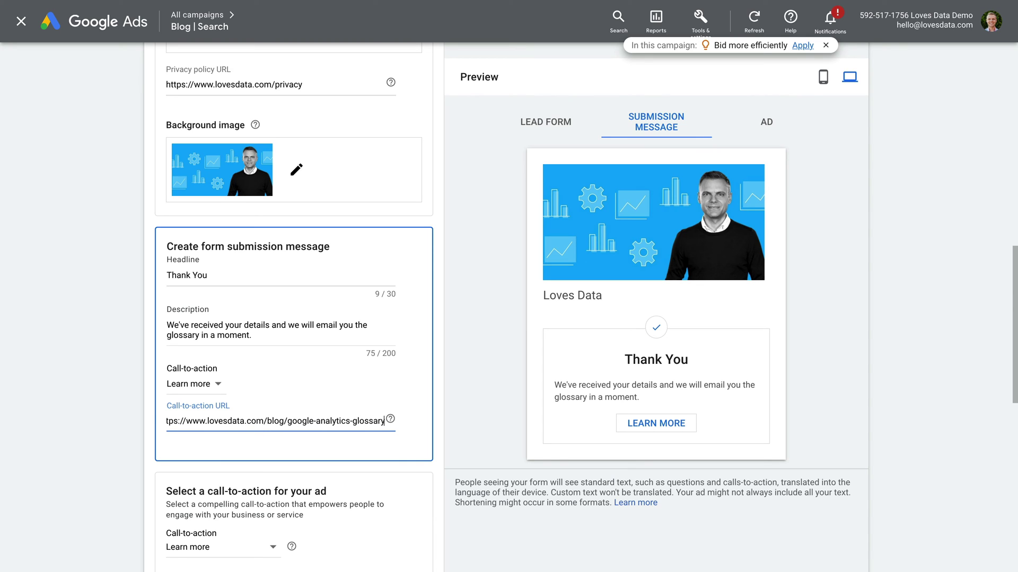
left_click(415, 436)
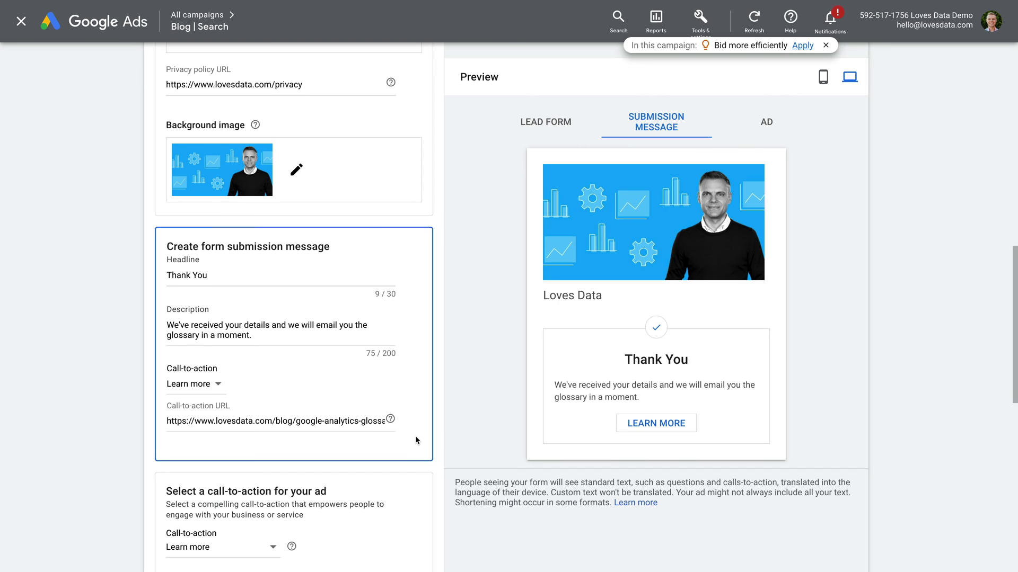
scroll(415, 436, "down", 2)
scroll(415, 437, "down", 2)
scroll(415, 436, "down", 1)
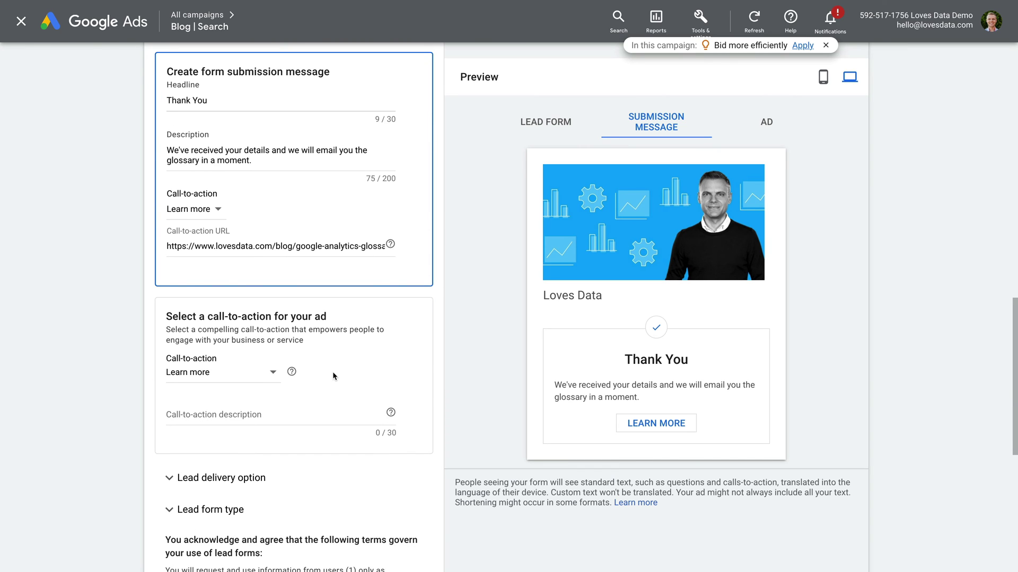
Pick Download as the ad call-to-action and describe it as 'Get a copy of the glossary'
left_click(318, 349)
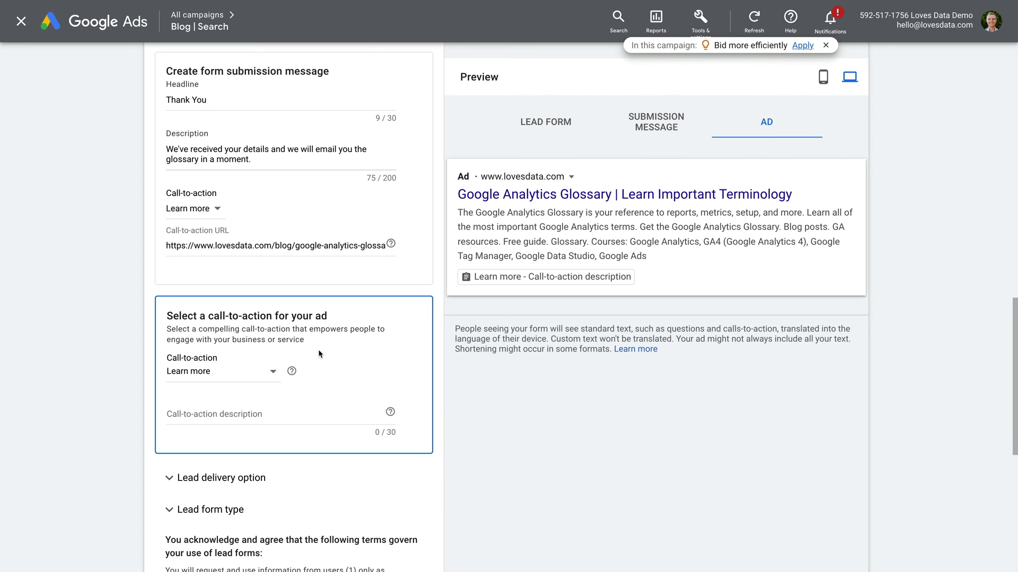
left_click(271, 371)
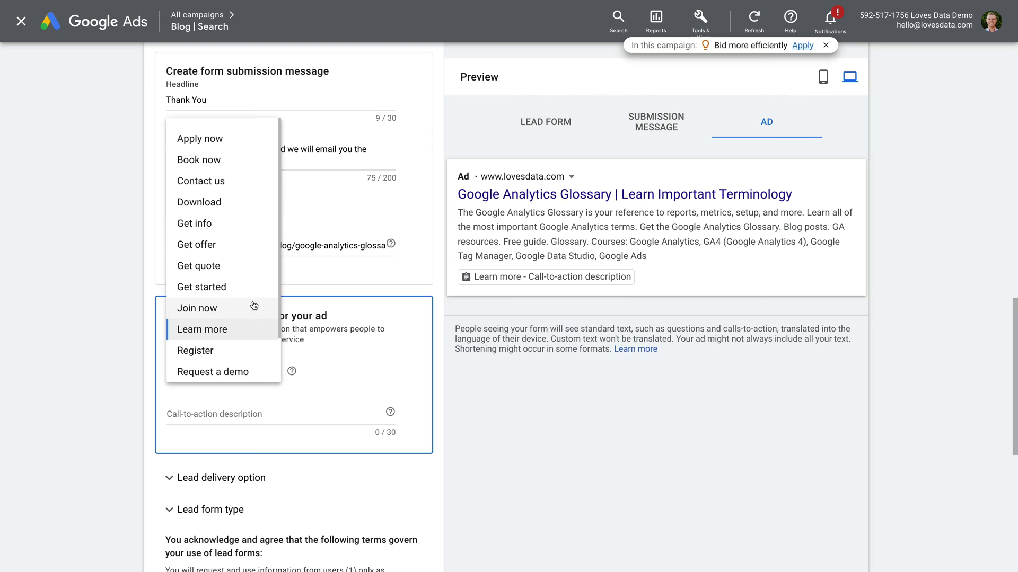
left_click(246, 205)
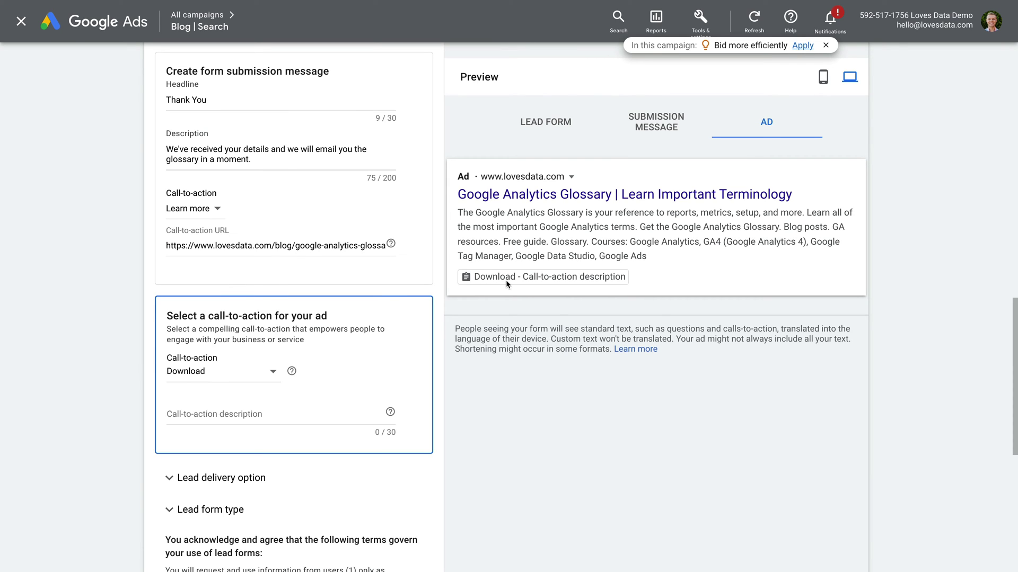
left_click(206, 415)
type("Get")
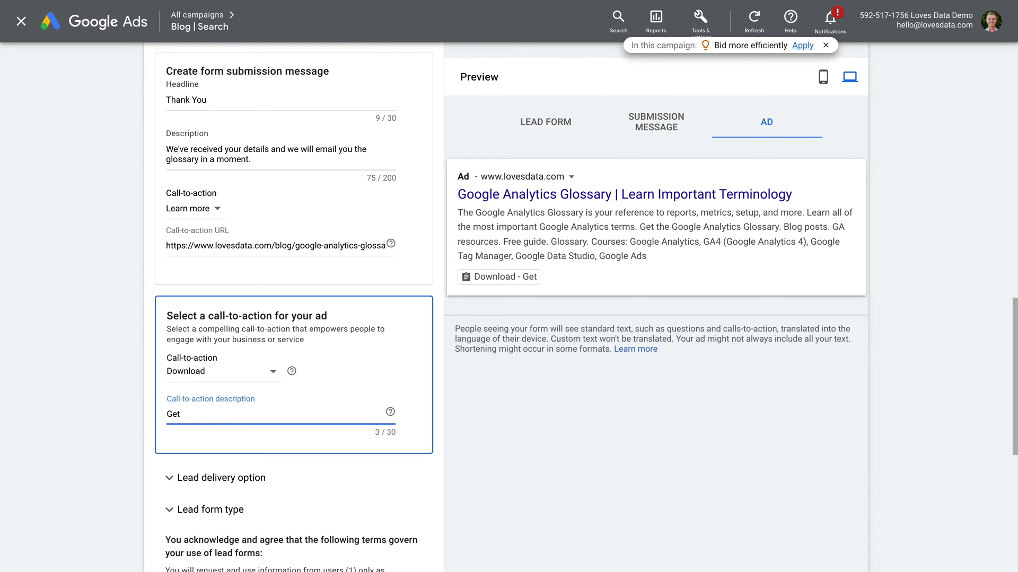
type(" a copy of the glossar")
type("y")
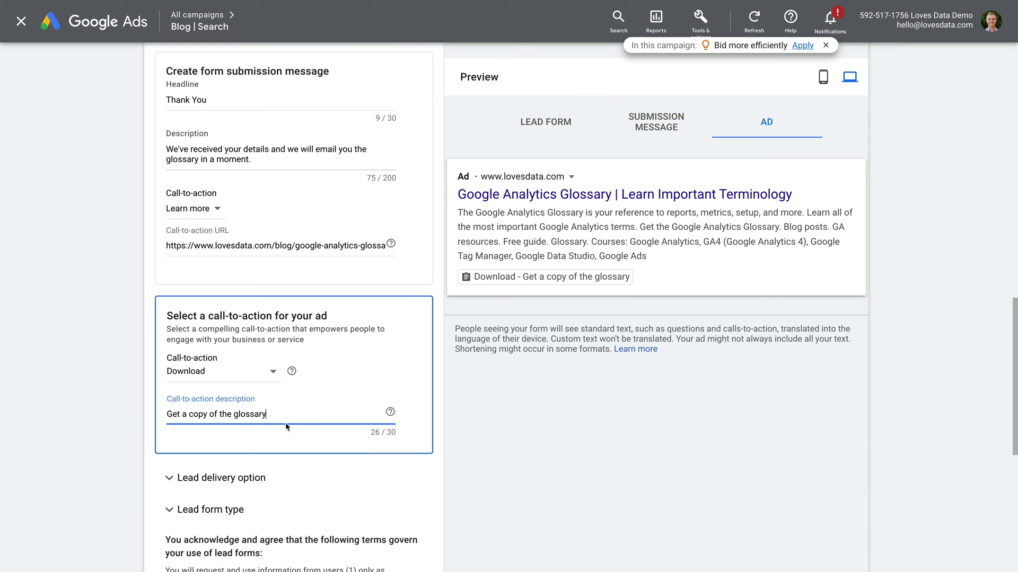
left_click(411, 416)
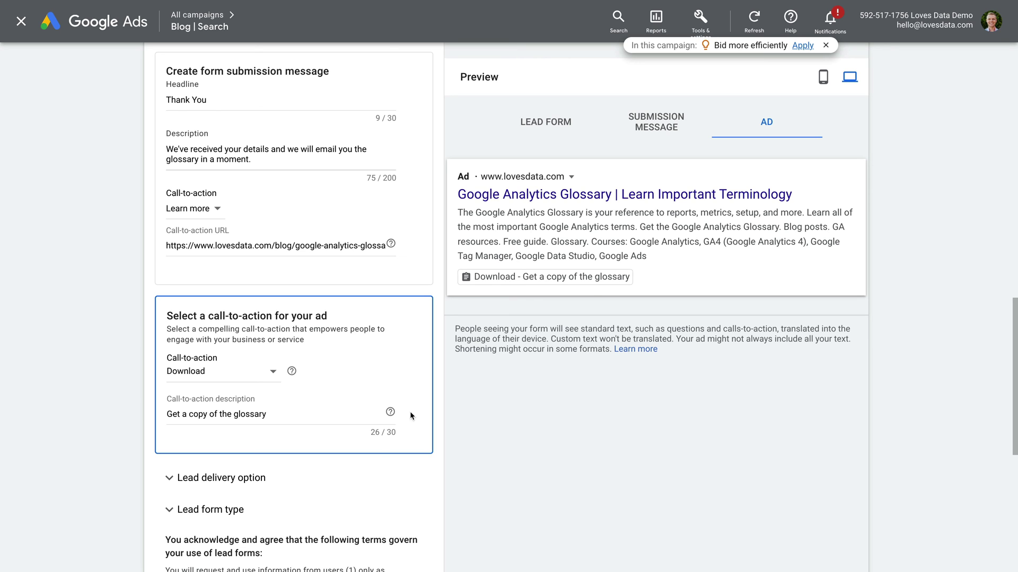
Preview the submission message, lead form and ad in the mobile phone view
left_click(655, 122)
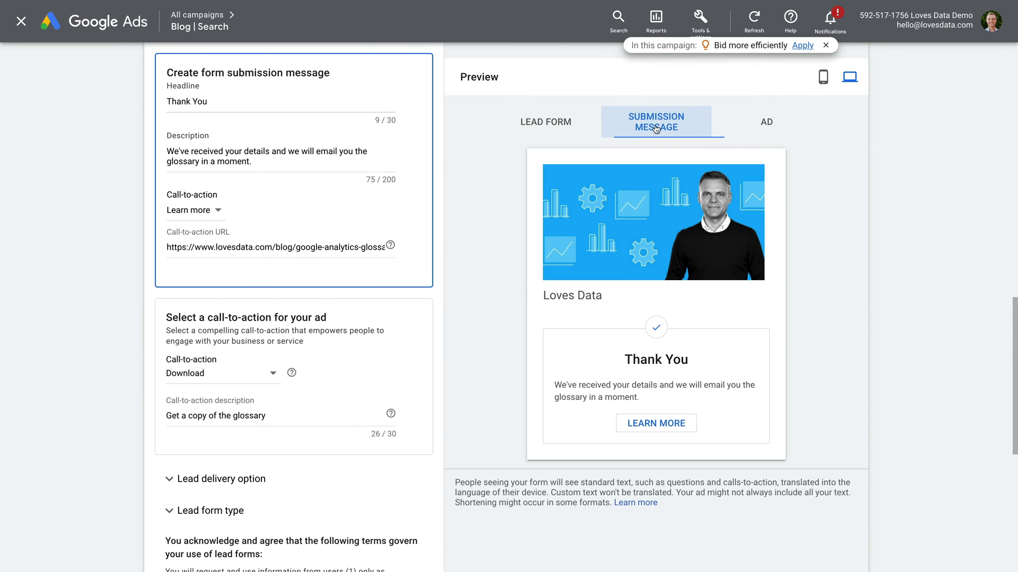
left_click(545, 122)
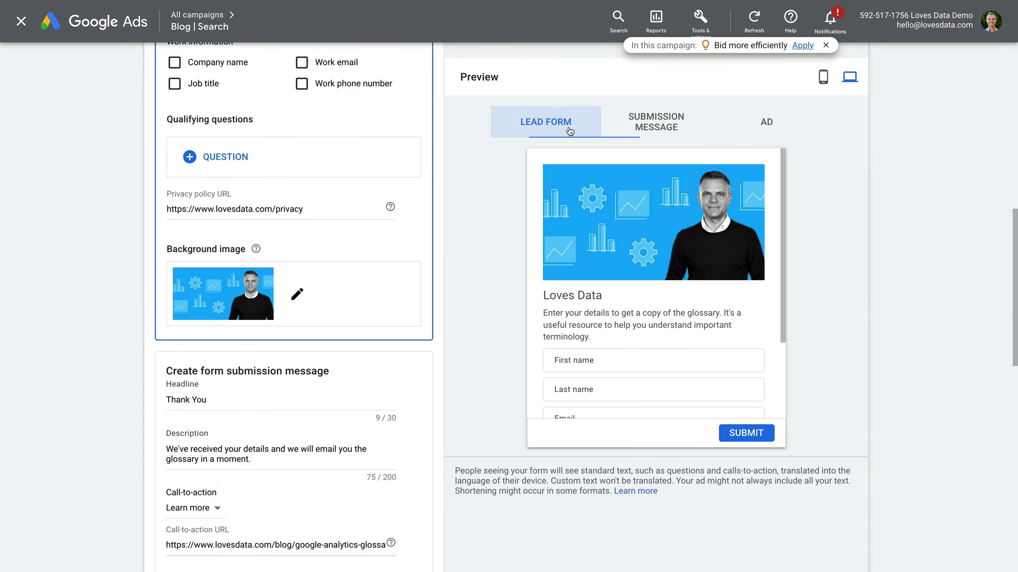
left_click(823, 77)
left_click(674, 126)
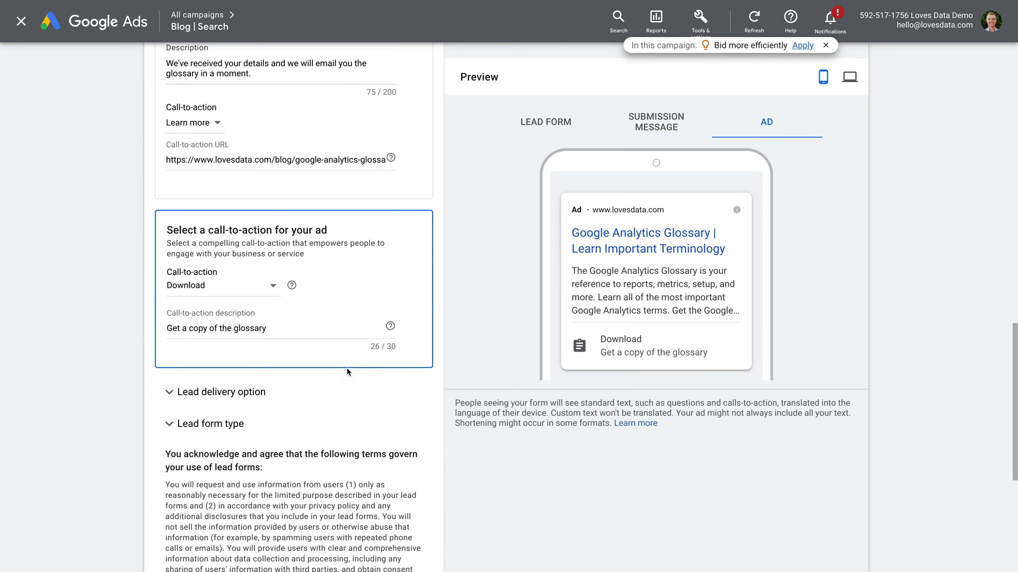
Expand Lead delivery and highlight the 30-day download note and the Webhook integration heading
left_click(270, 396)
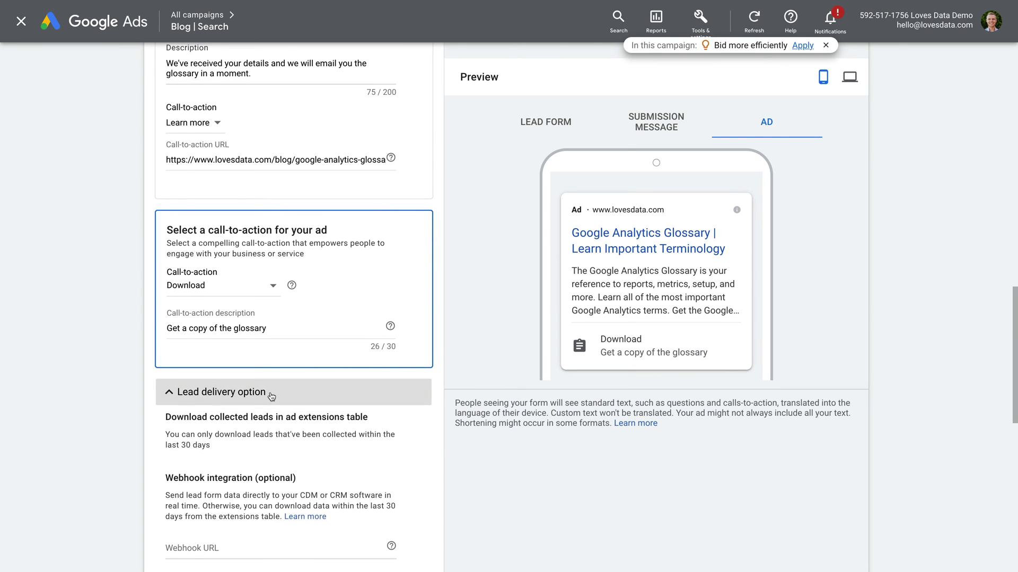
scroll(271, 396, "down", 3)
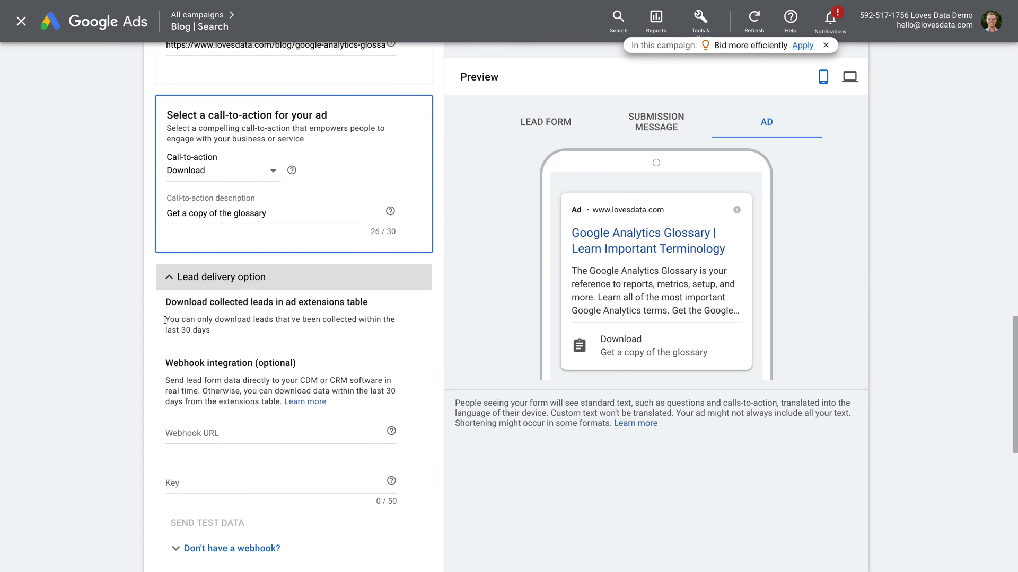
left_click_drag(167, 320, 208, 329)
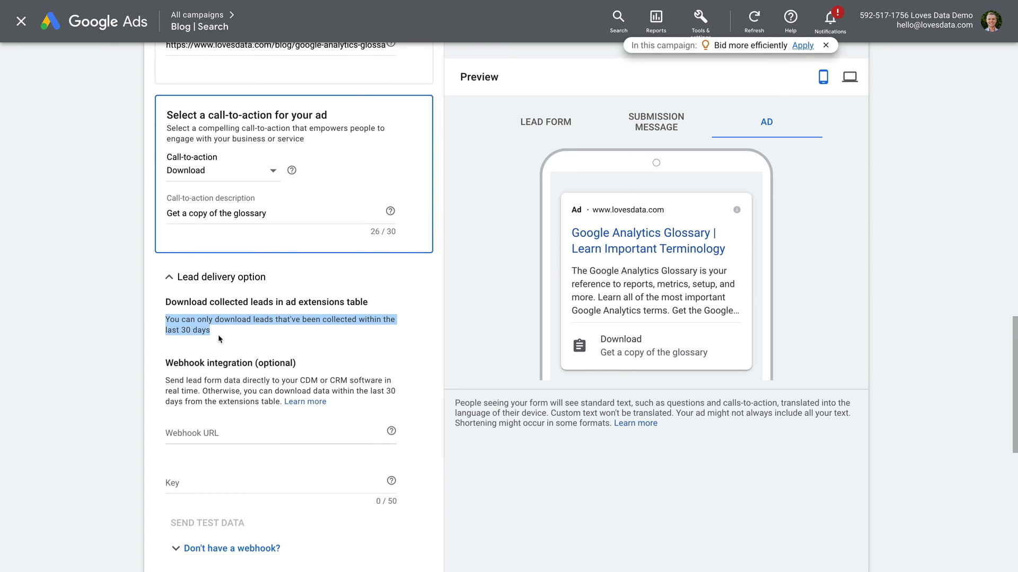
scroll(218, 334, "down", 2)
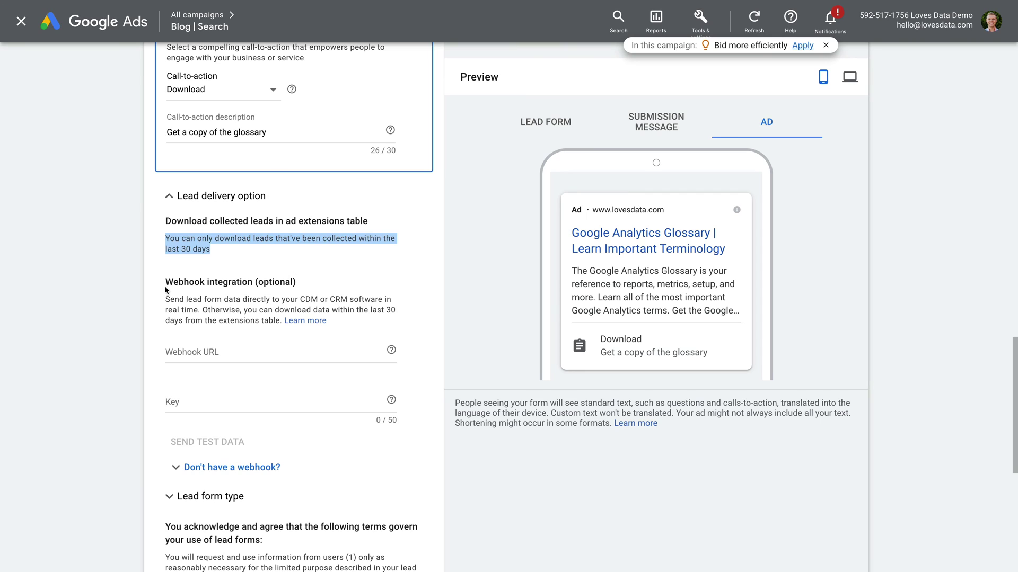
left_click_drag(166, 282, 252, 282)
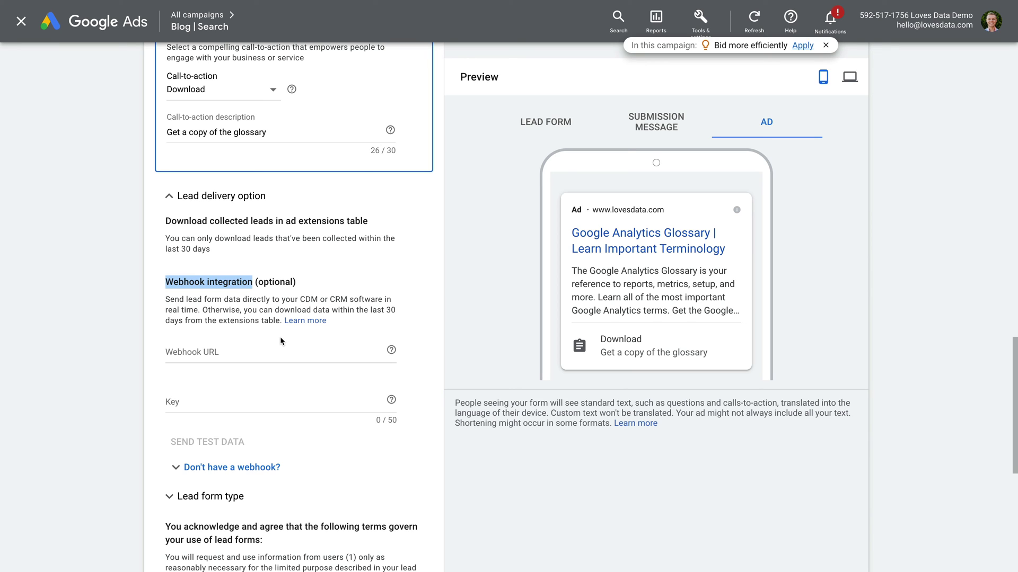
scroll(280, 336, "down", 1)
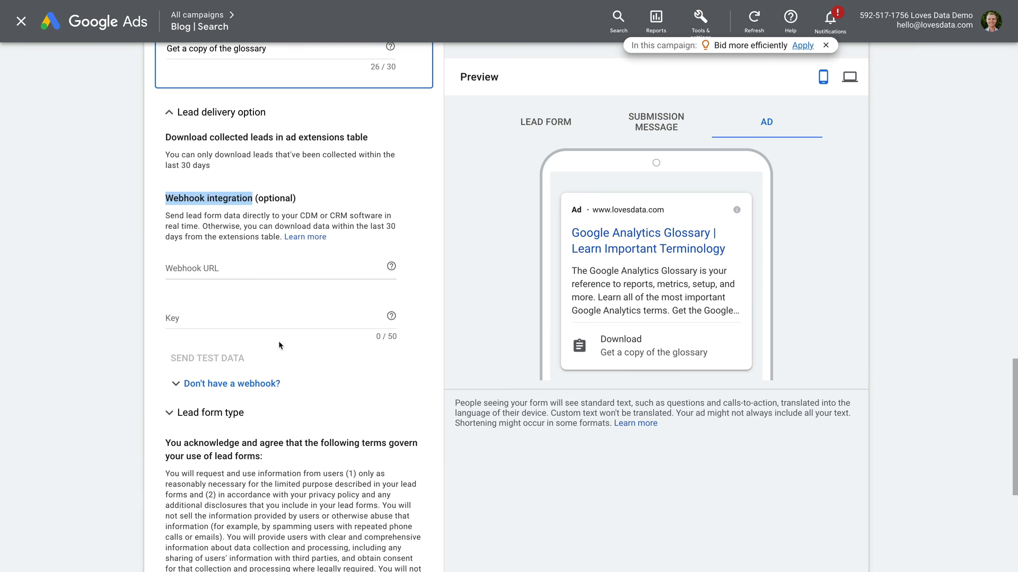
left_click(210, 412)
scroll(320, 422, "down", 2)
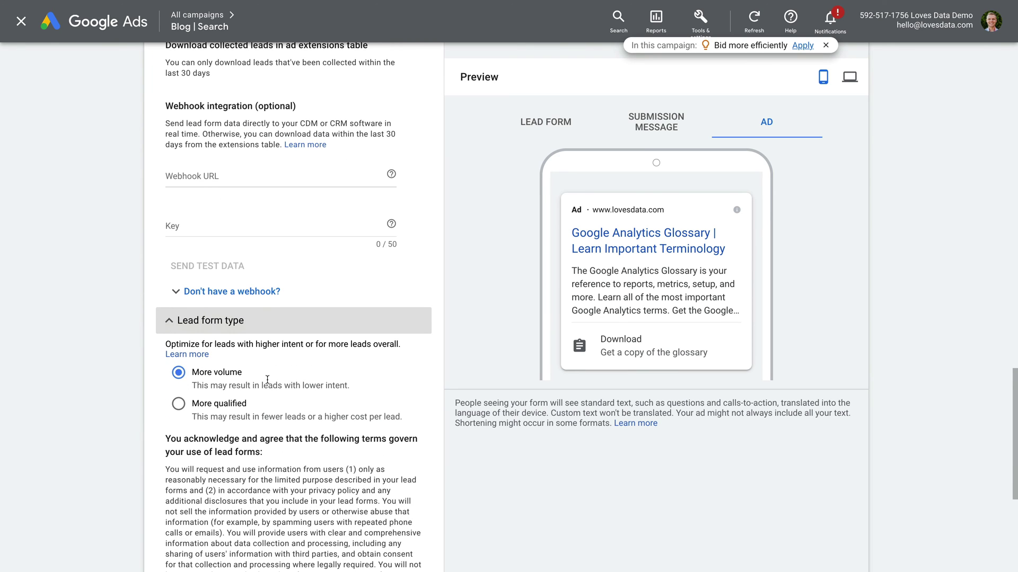
left_click(237, 406)
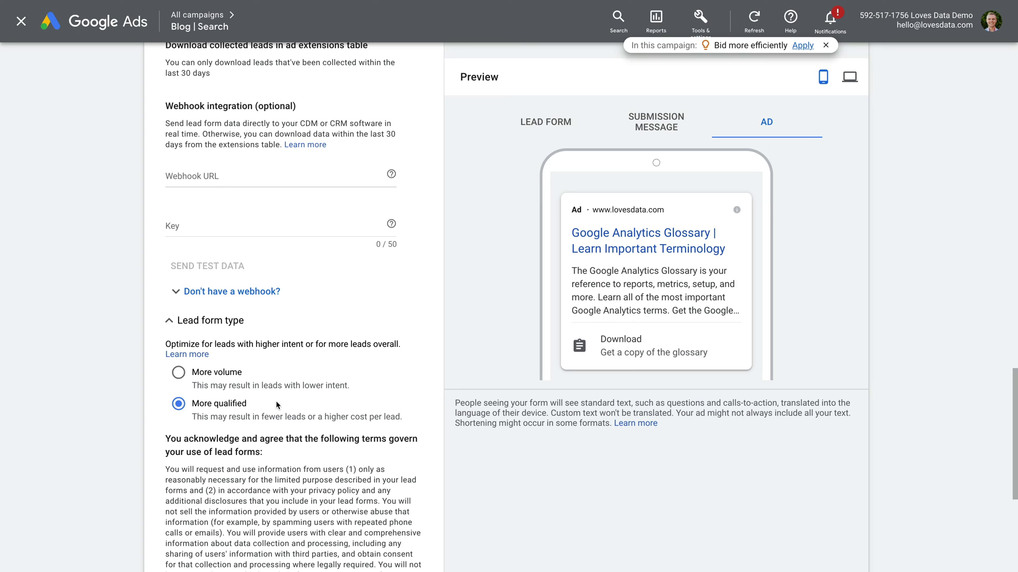
left_click(199, 380)
scroll(285, 370, "down", 2)
scroll(286, 370, "down", 2)
scroll(286, 370, "down", 1)
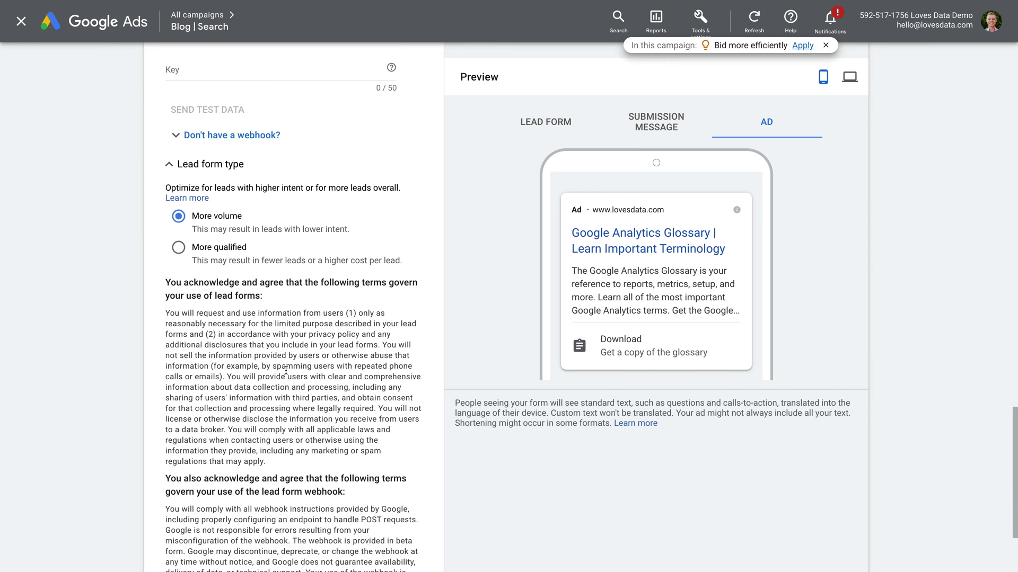
scroll(285, 382, "down", 1)
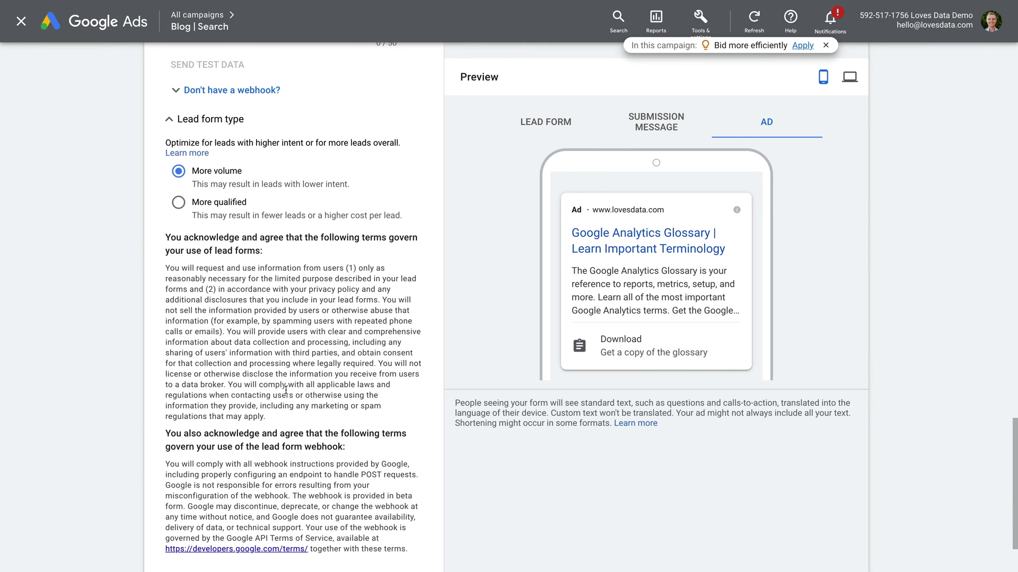
scroll(285, 390, "down", 1)
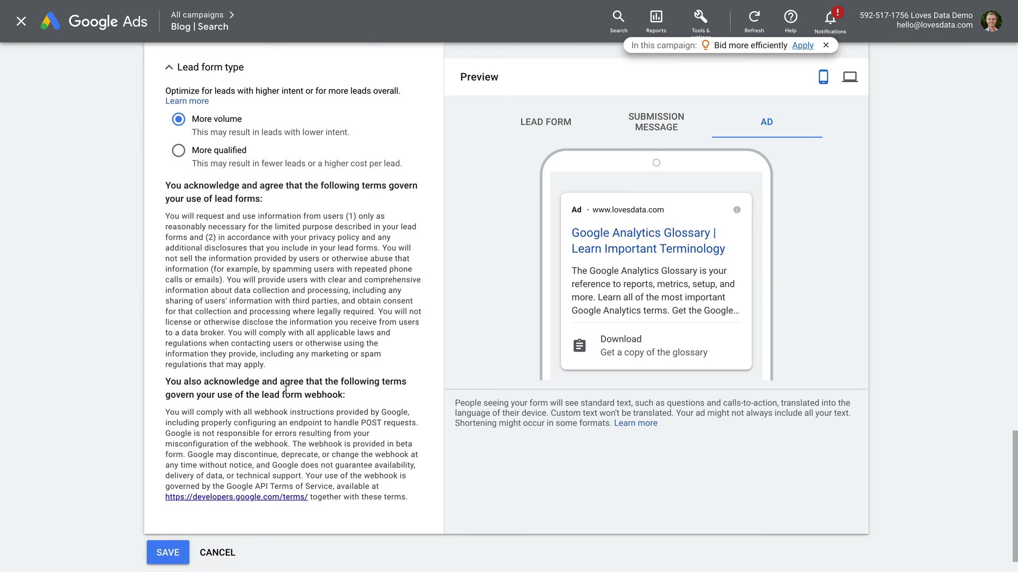
scroll(286, 390, "down", 1)
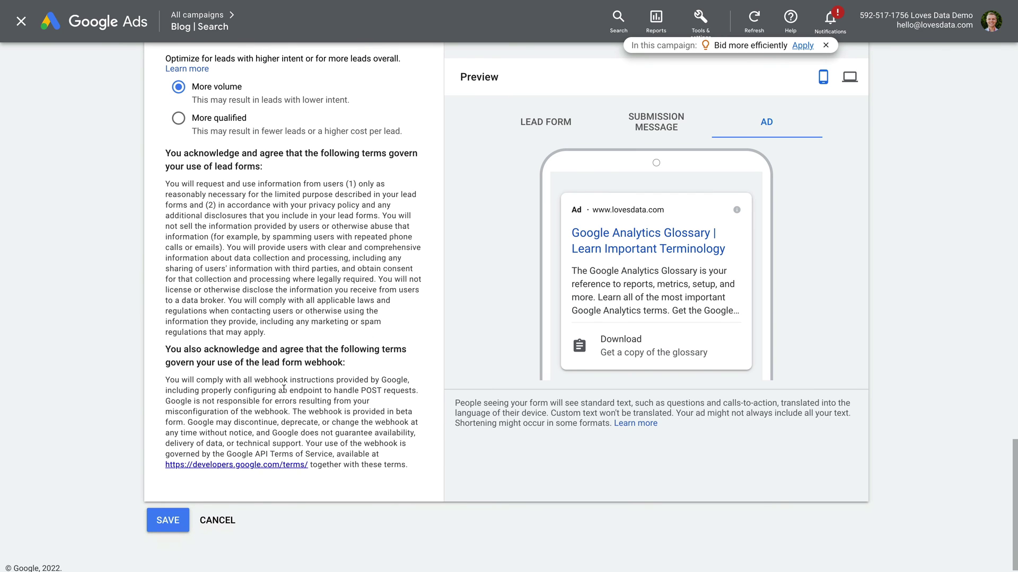
Save the Blog | Search lead form extension from the bottom of the editor
left_click(168, 521)
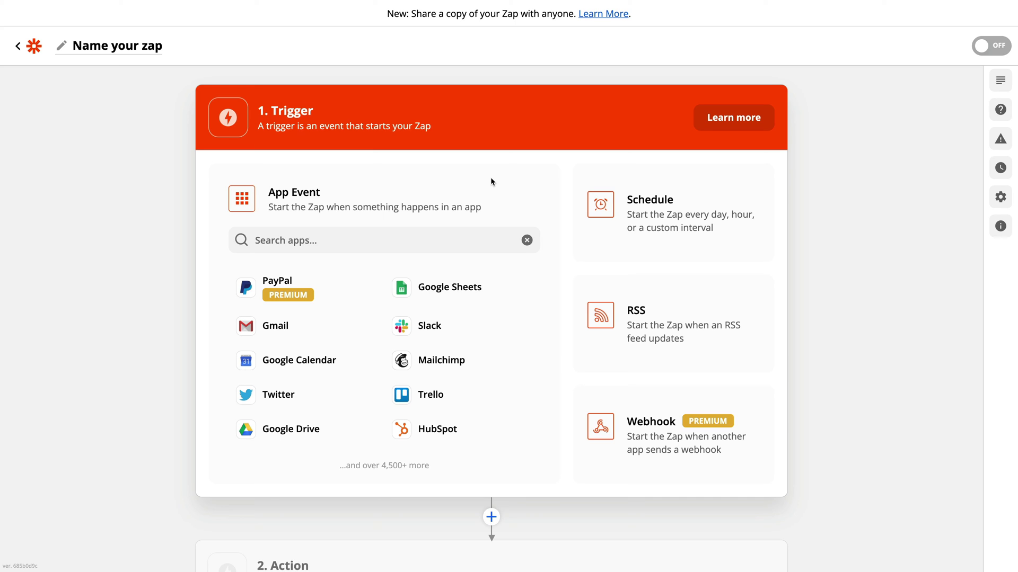
Set the Zap trigger to the Google Ads app with the New Lead Form Entry event
left_click(326, 240)
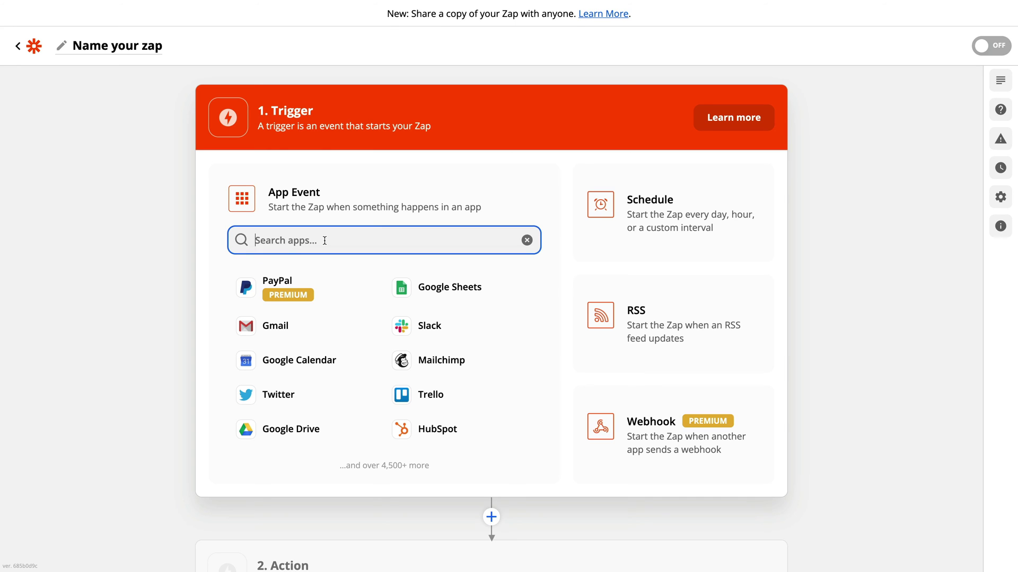
type("Google Ads")
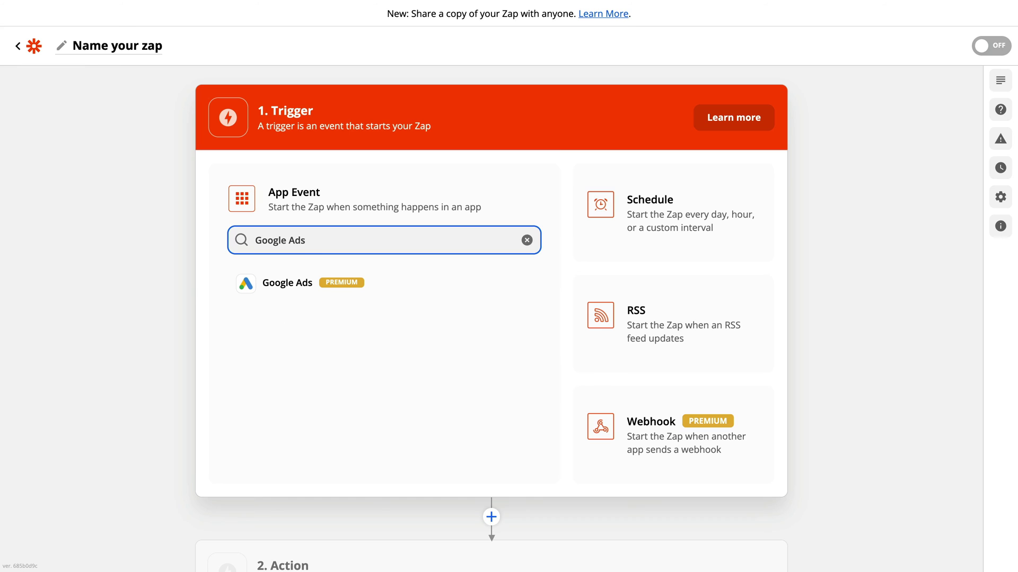
left_click(287, 283)
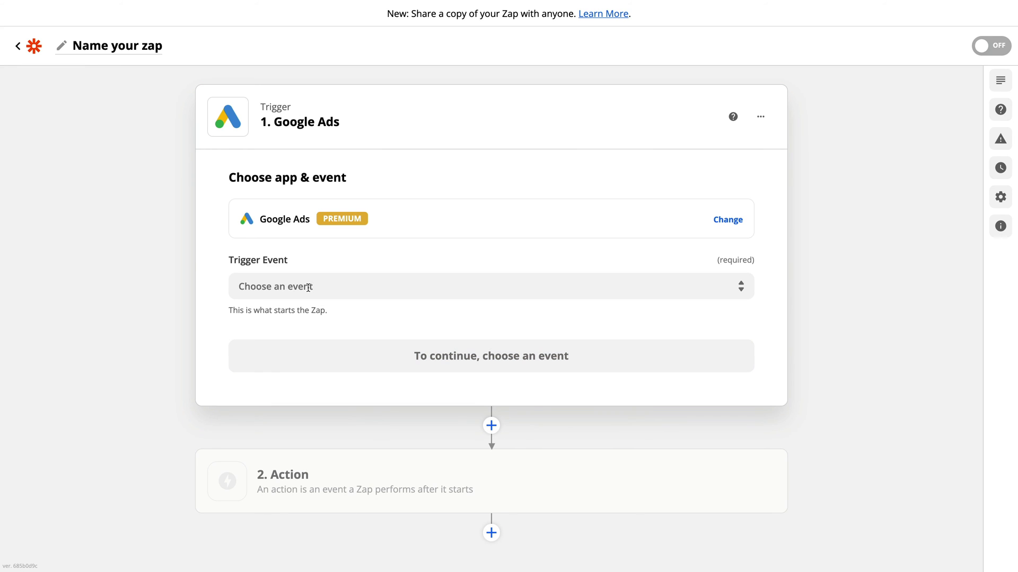
left_click(649, 288)
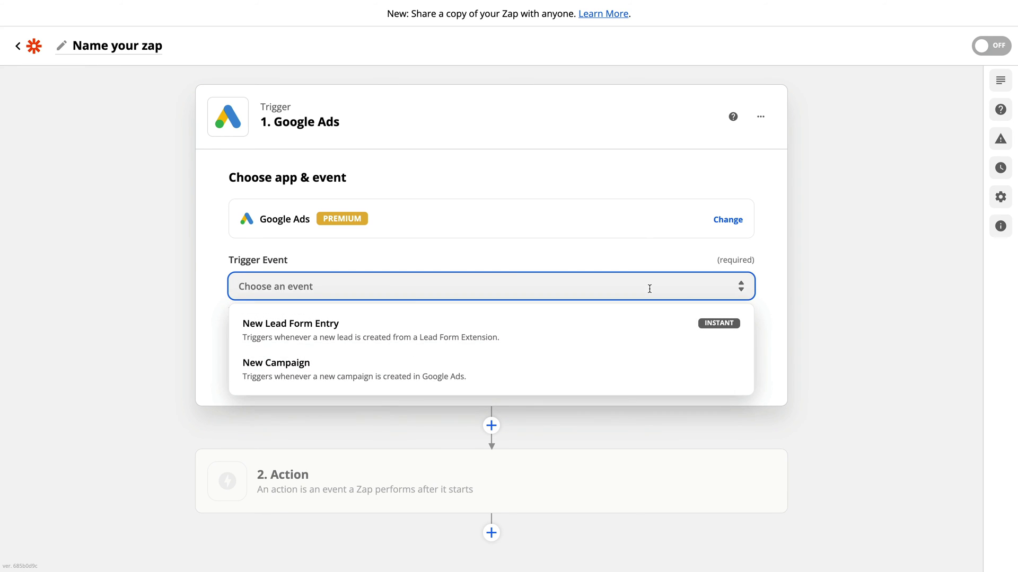
left_click(303, 337)
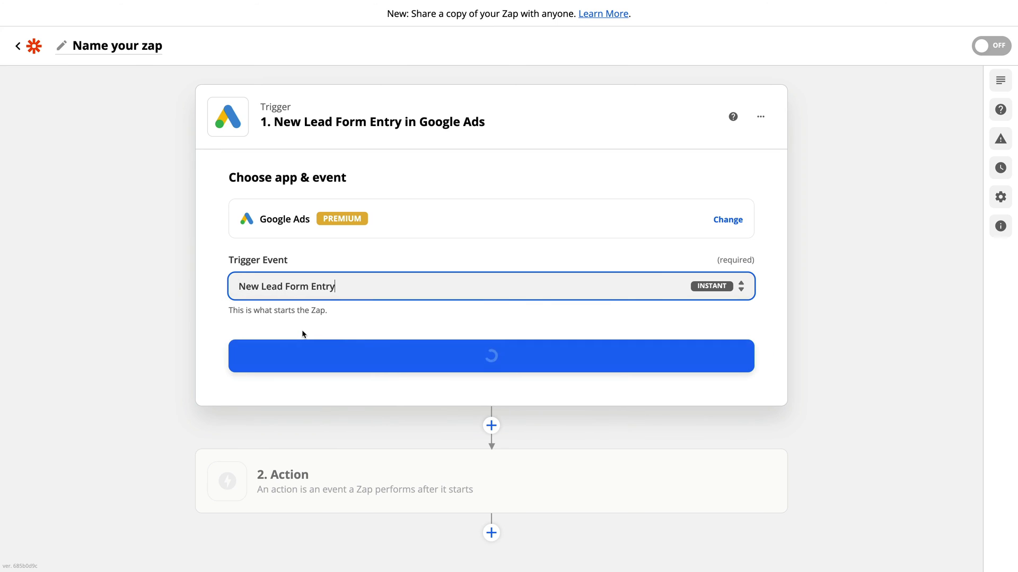
left_click(426, 355)
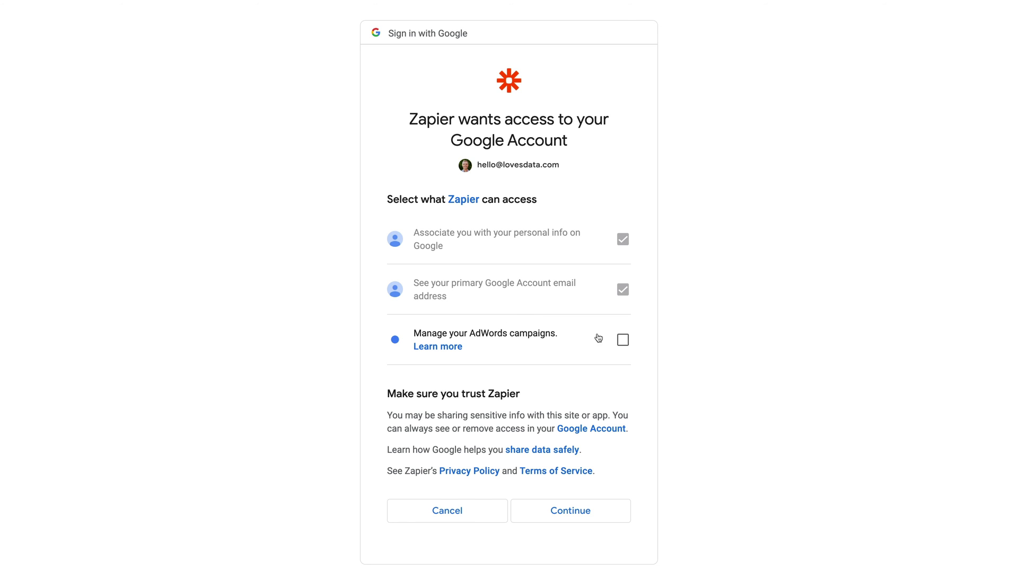
Sign in with Google and grant Zapier permission to manage AdWords campaigns
left_click(622, 339)
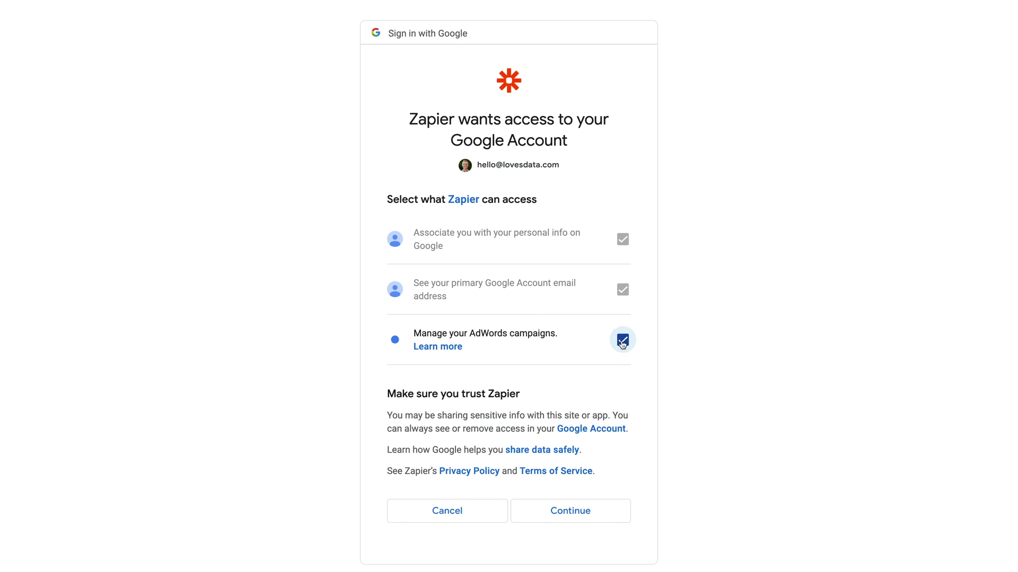
left_click(542, 511)
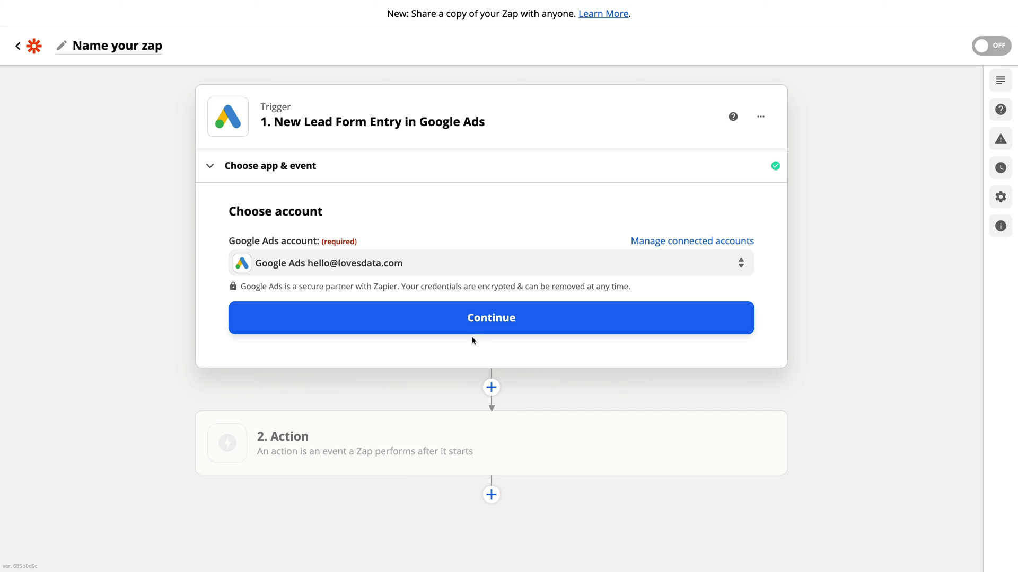
Select the Loves Data Demo account and the Download the Glossary lead form for the trigger
left_click(448, 323)
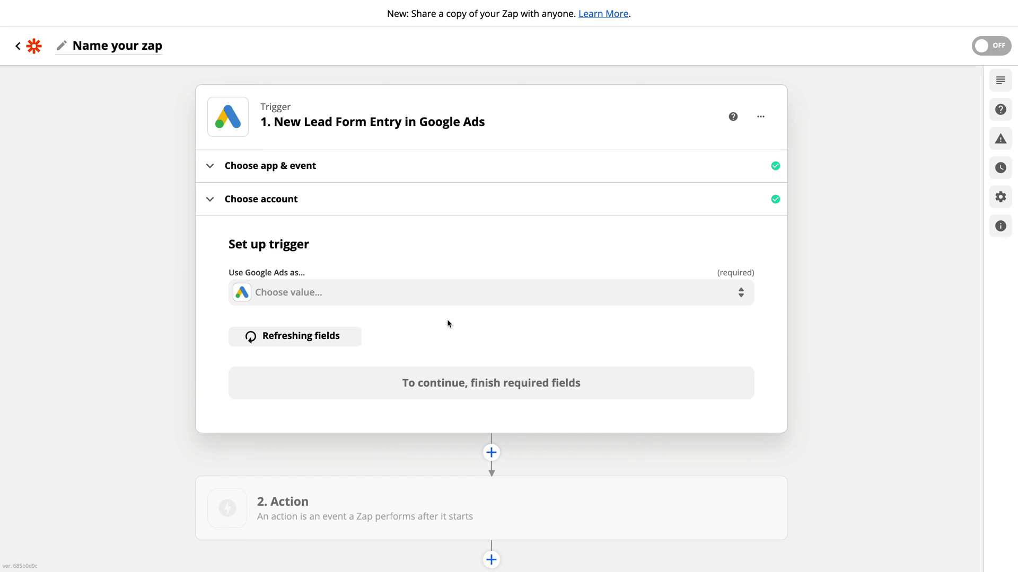
left_click(428, 298)
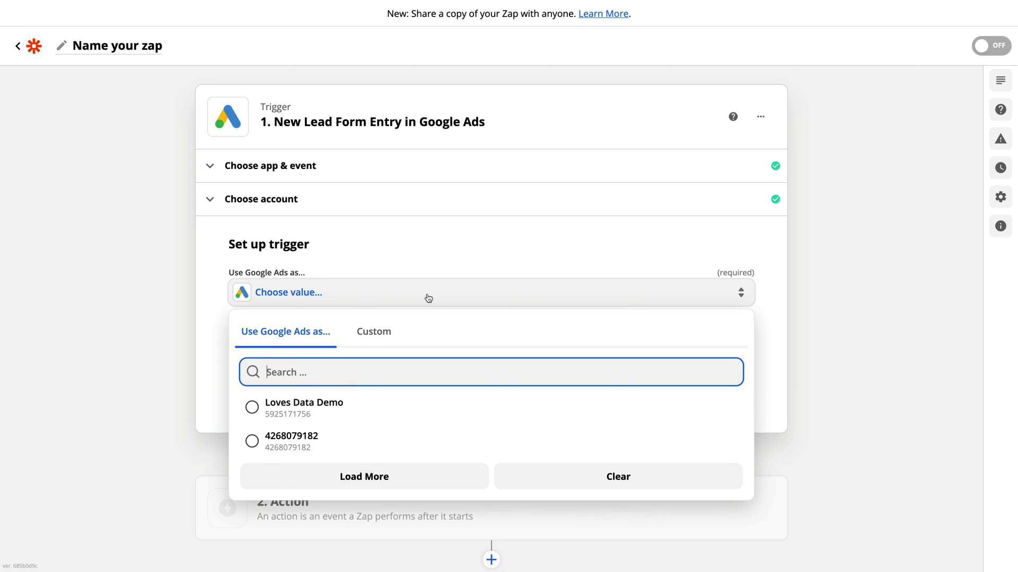
left_click(399, 405)
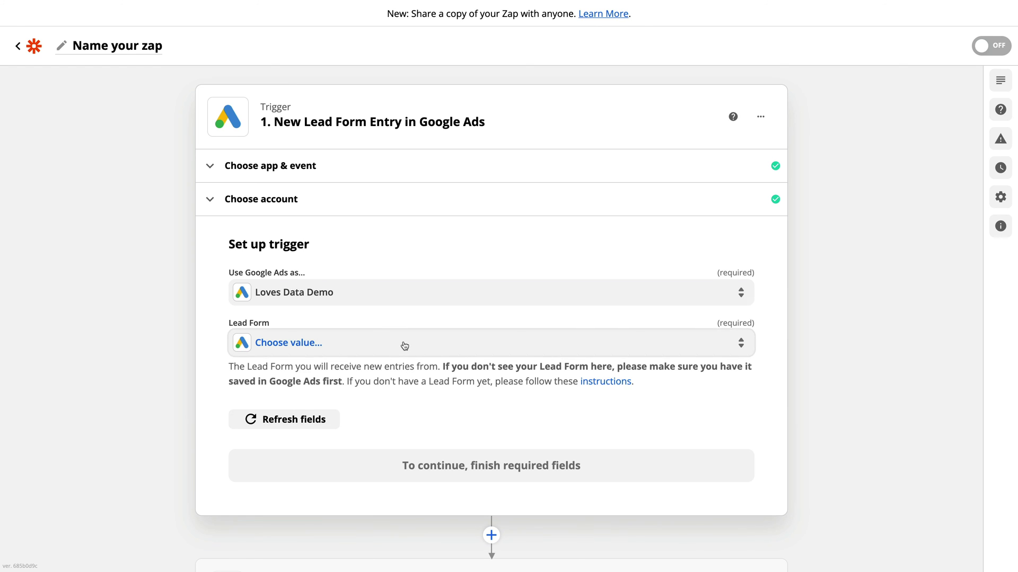
left_click(404, 344)
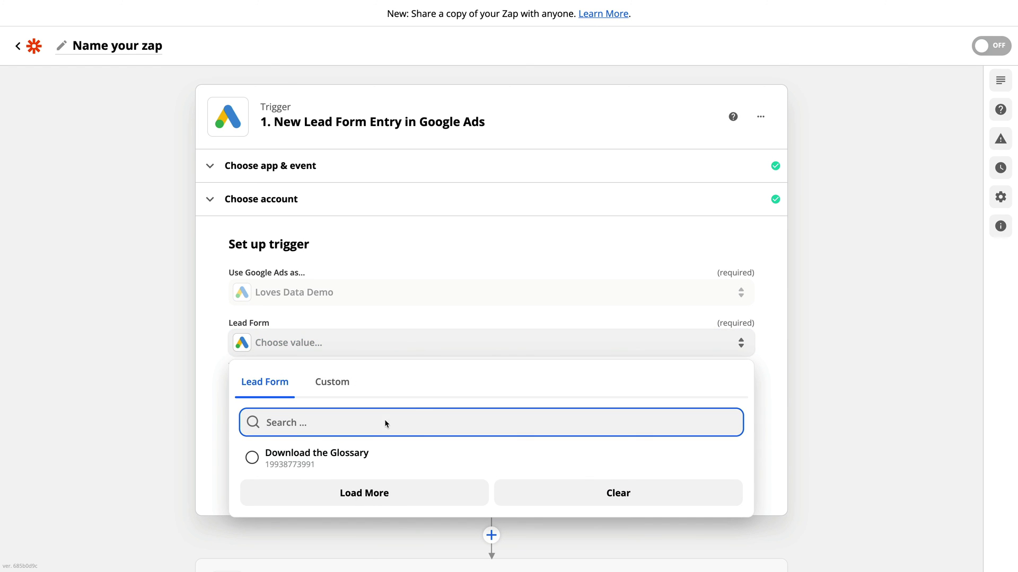
left_click(385, 457)
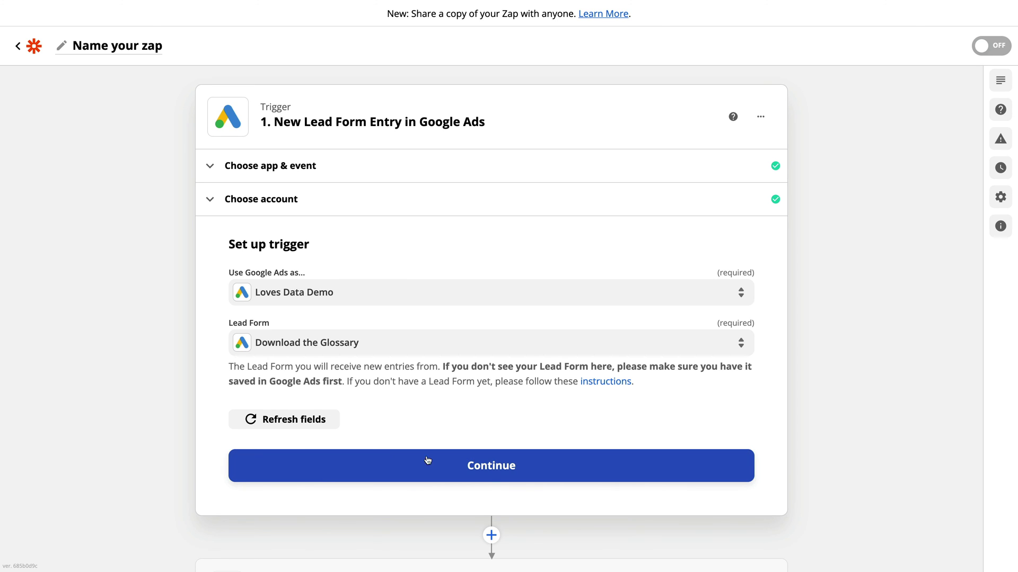
Test the trigger and accept the sample lead form entry it finds
left_click(540, 466)
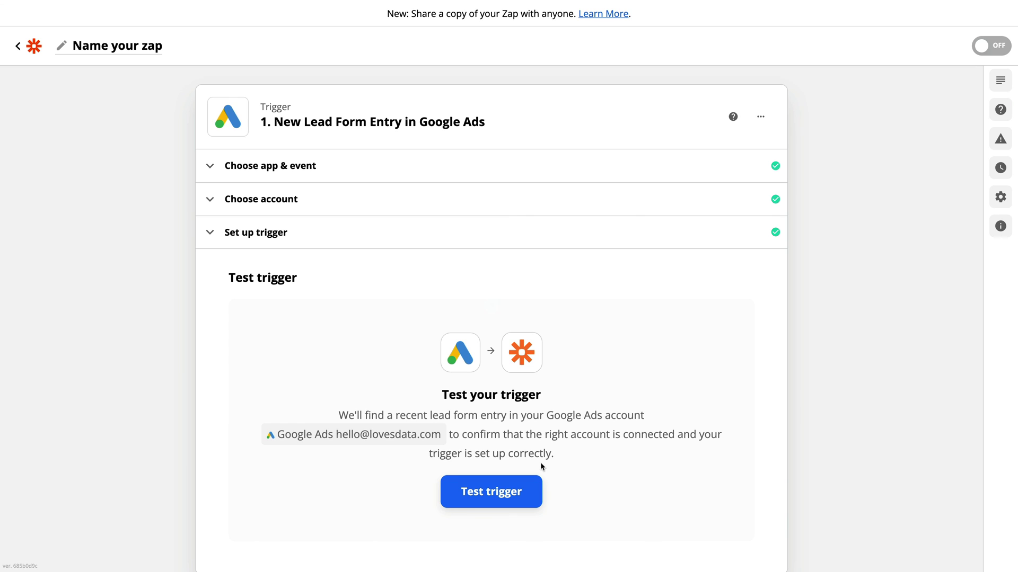
left_click(490, 492)
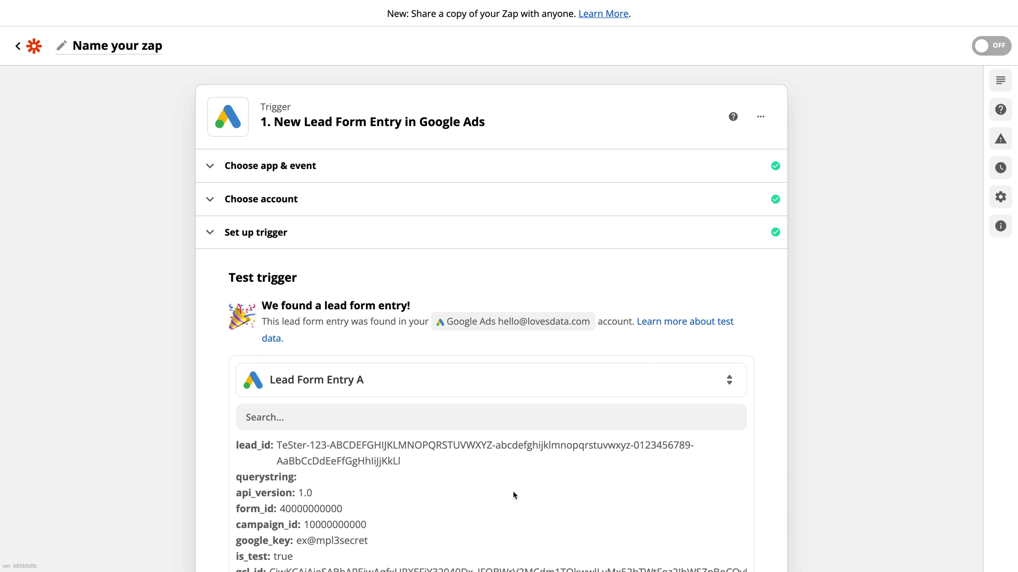
scroll(513, 495, "down", 5)
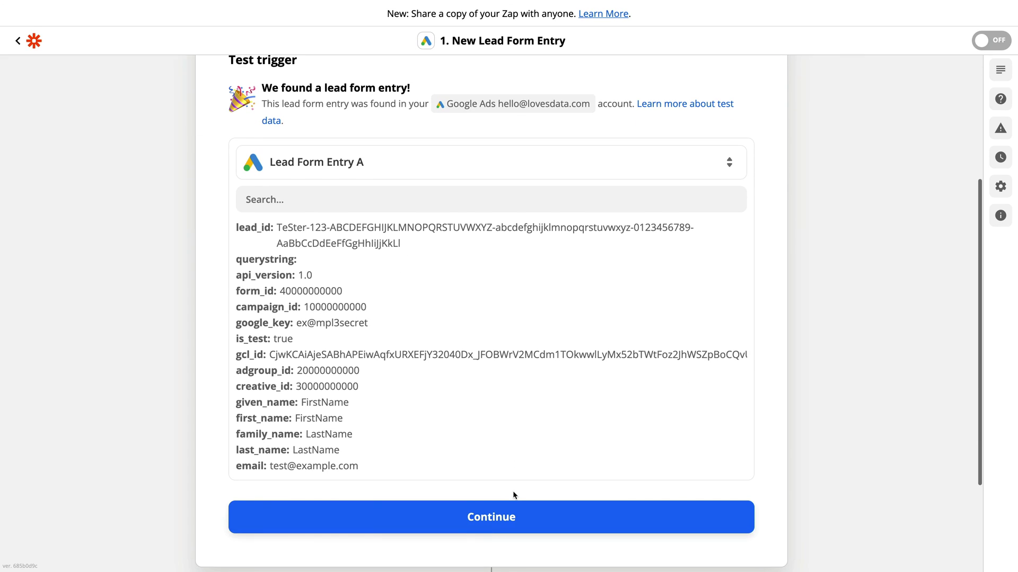
left_click(517, 519)
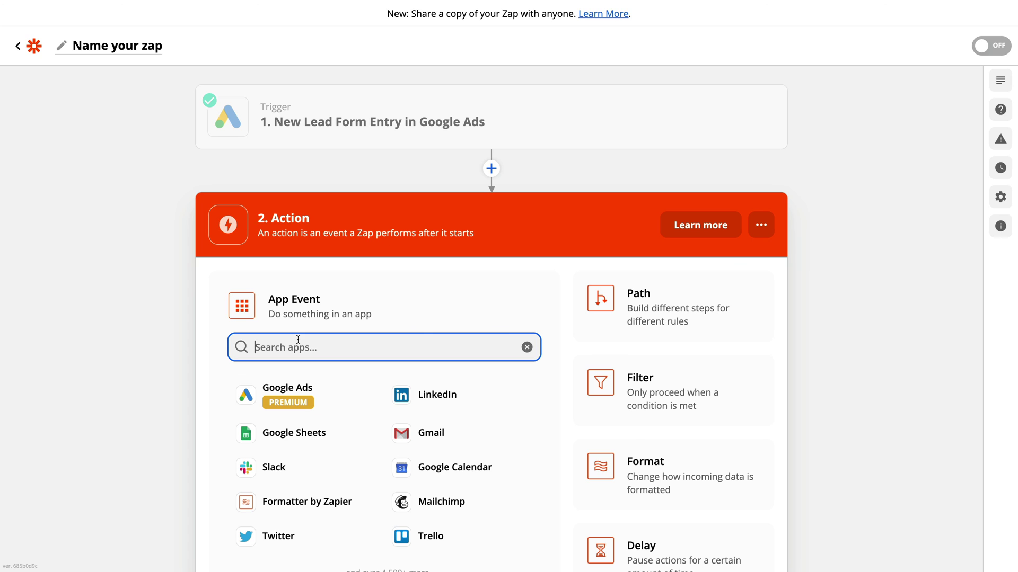
scroll(429, 394, "down", 1)
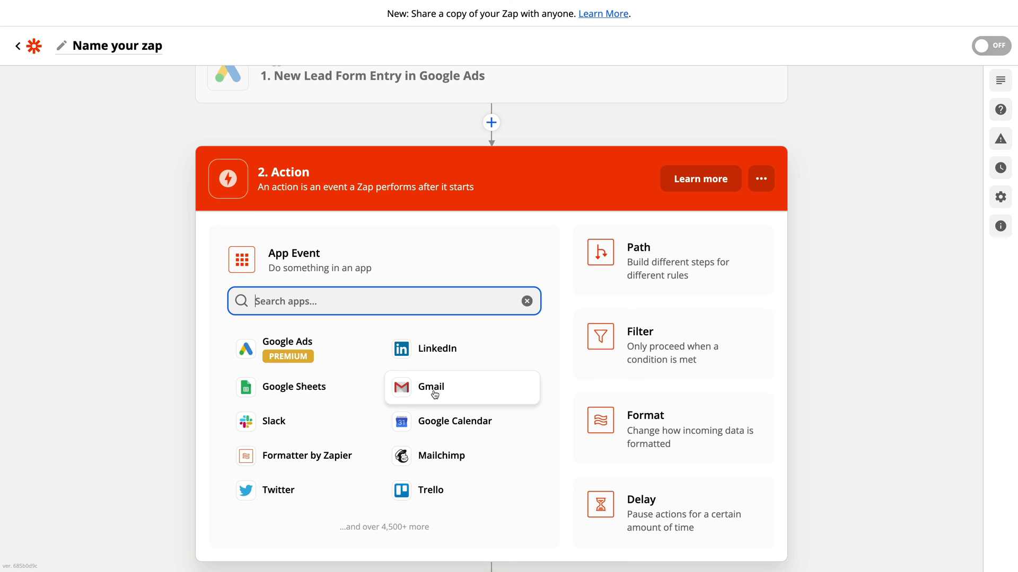
Pick Mailchimp from the action step's app list
left_click(469, 460)
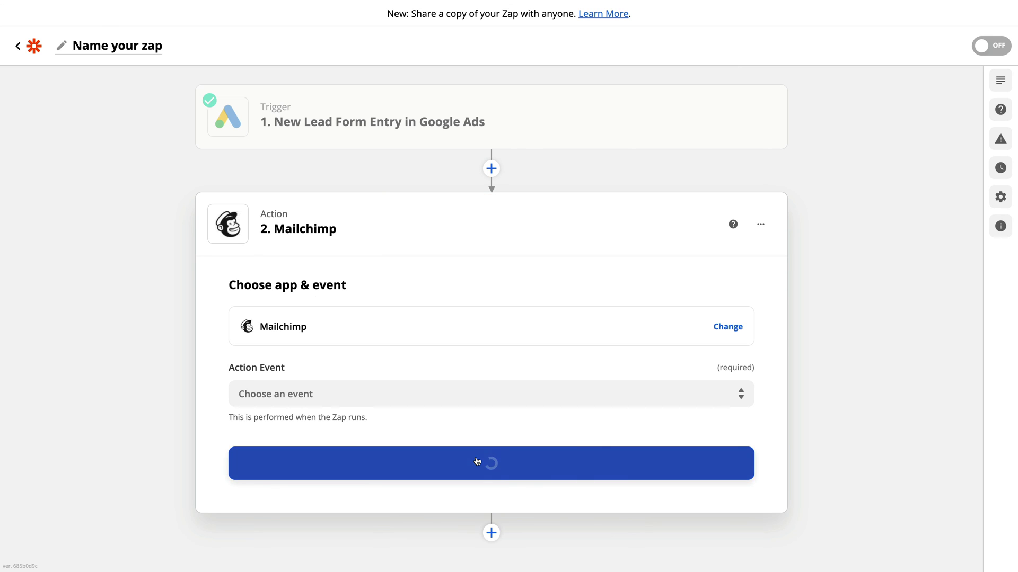